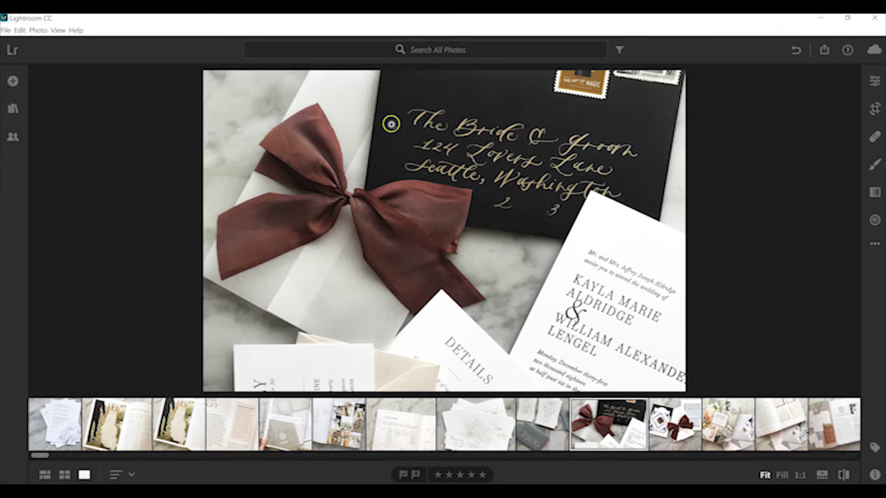
Import all 12 photos from the Pilot folder in Downloads into the library.
{"action": "left_click", "coordinate": [12, 89]}
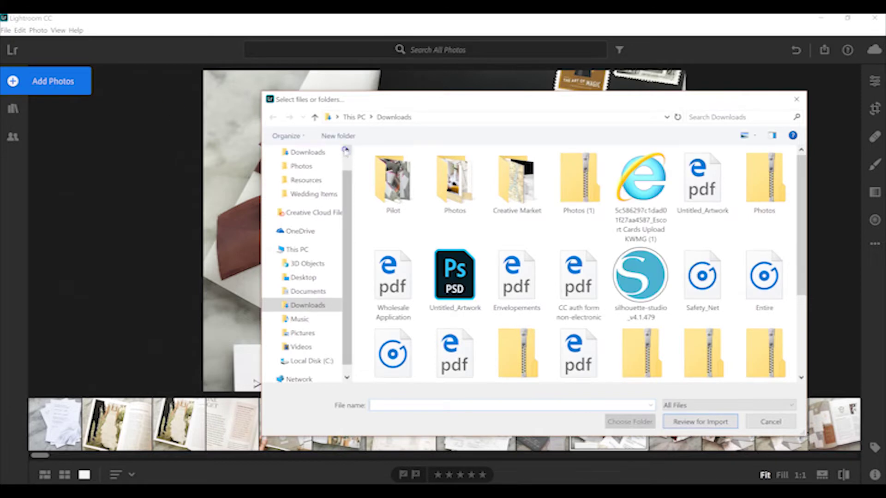
{"action": "double_click", "coordinate": [413, 191]}
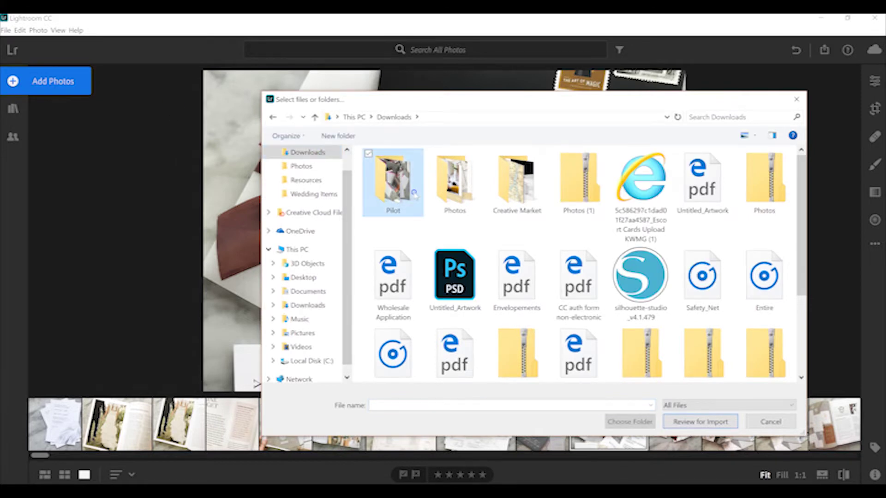
{"action": "left_click_drag", "start_coordinate": [783, 319], "coordinate": [369, 148]}
{"action": "left_click", "coordinate": [681, 424]}
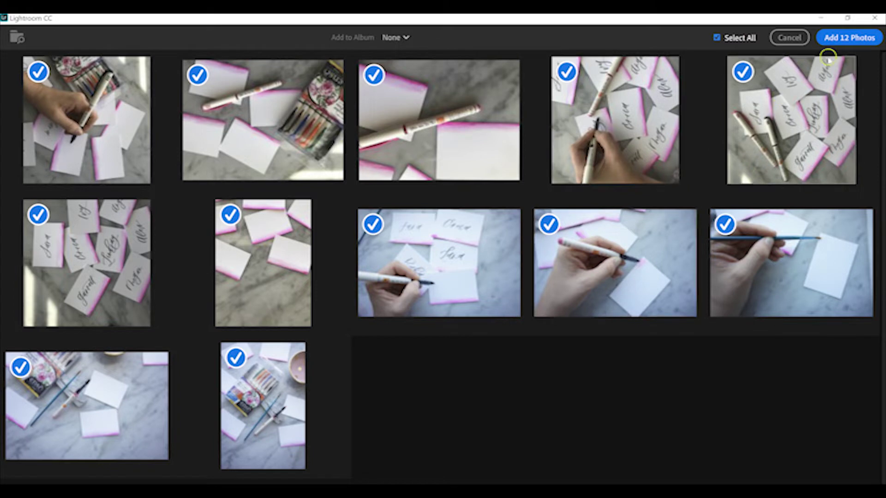
{"action": "left_click", "coordinate": [838, 38]}
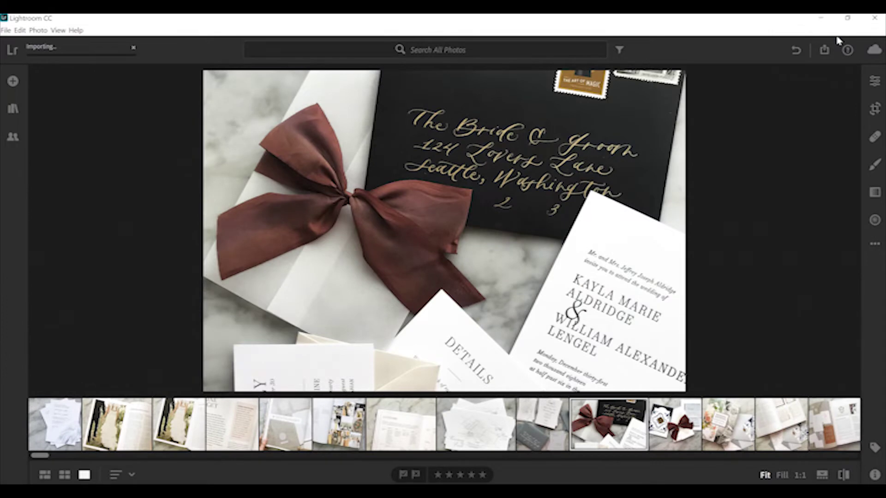
{"action": "left_click", "coordinate": [810, 150]}
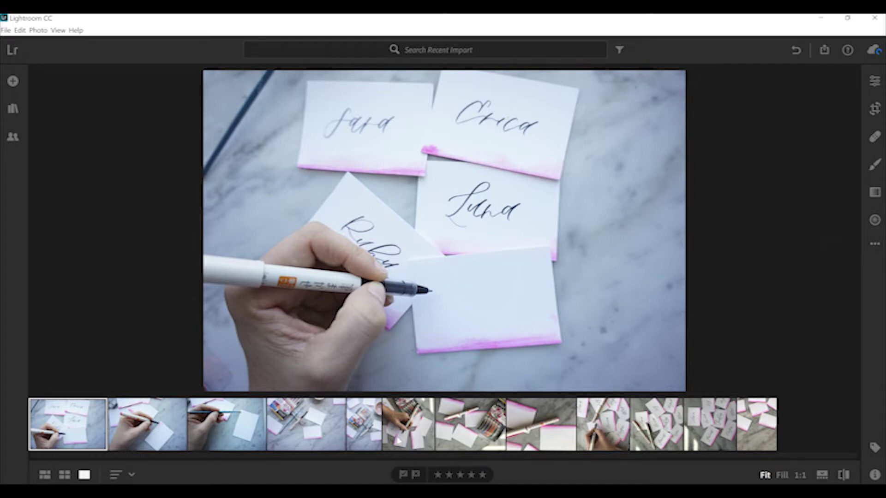
Open the last imported photo, the portrait shot of blank pink-edged cards on marble, for editing.
{"action": "left_click", "coordinate": [757, 421]}
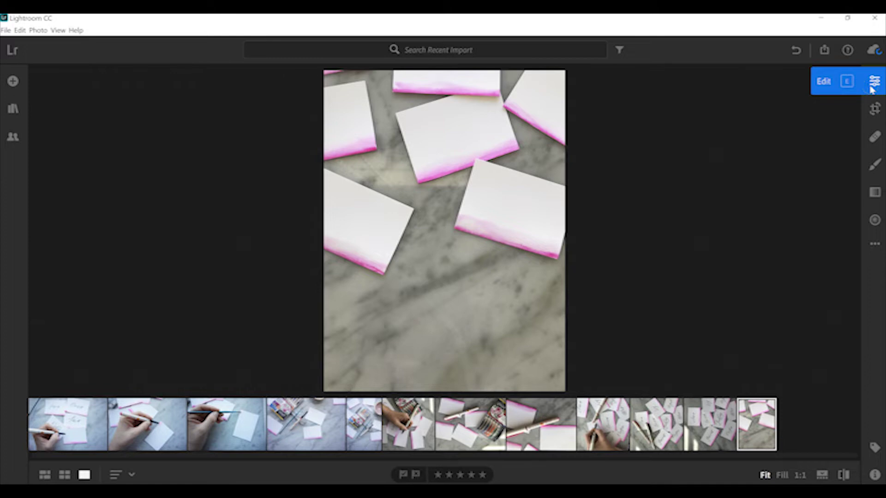
{"action": "left_click", "coordinate": [697, 271]}
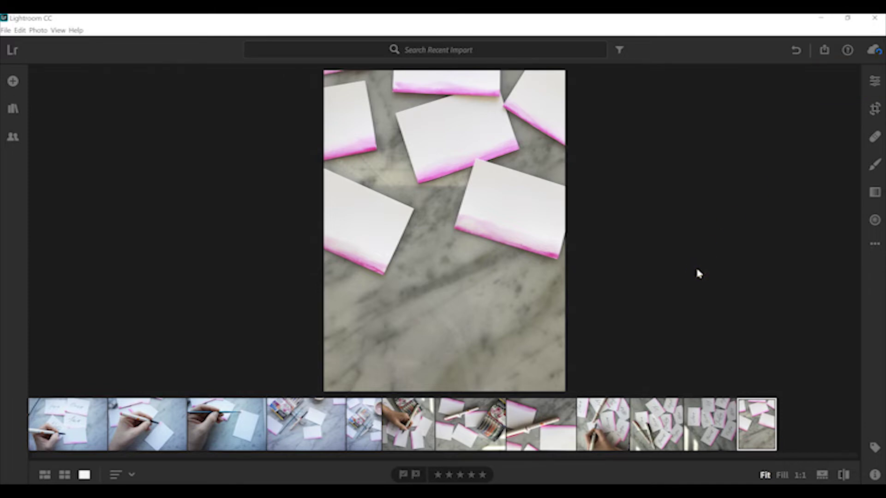
{"action": "left_click", "coordinate": [875, 81]}
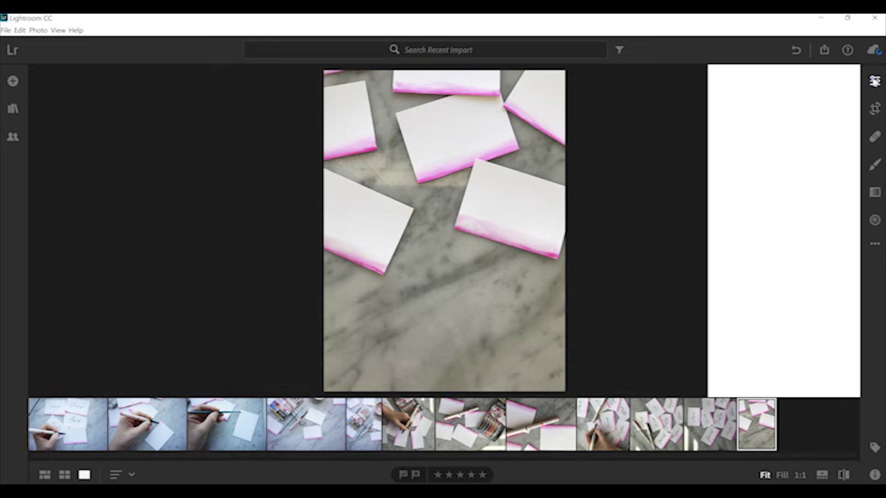
{"action": "left_click", "coordinate": [875, 111]}
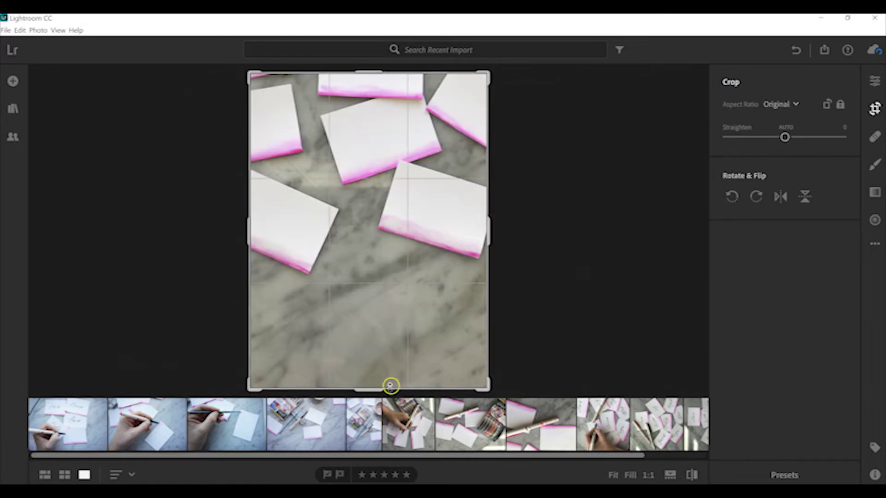
{"action": "mouse_move", "coordinate": [364, 390]}
{"action": "left_mouse_down"}
{"action": "mouse_move", "coordinate": [368, 310]}
{"action": "mouse_move", "coordinate": [379, 360]}
{"action": "mouse_move", "coordinate": [369, 391]}
{"action": "left_mouse_up"}
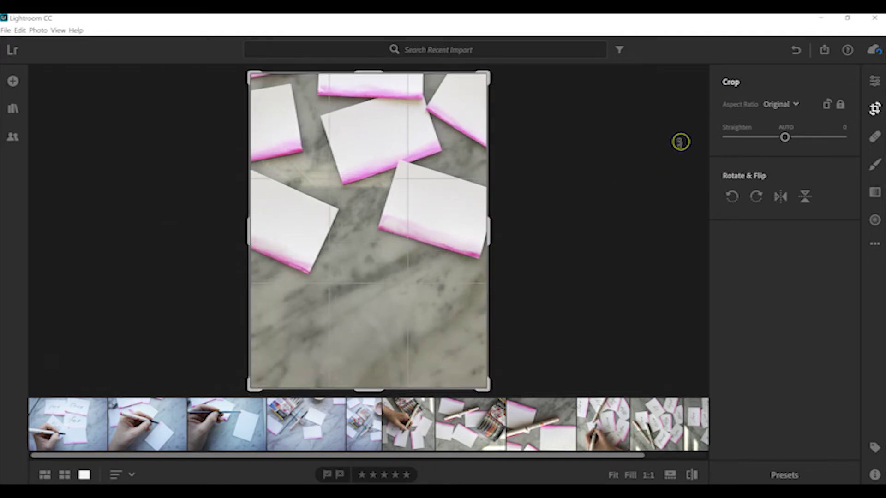
{"action": "key", "text": "e"}
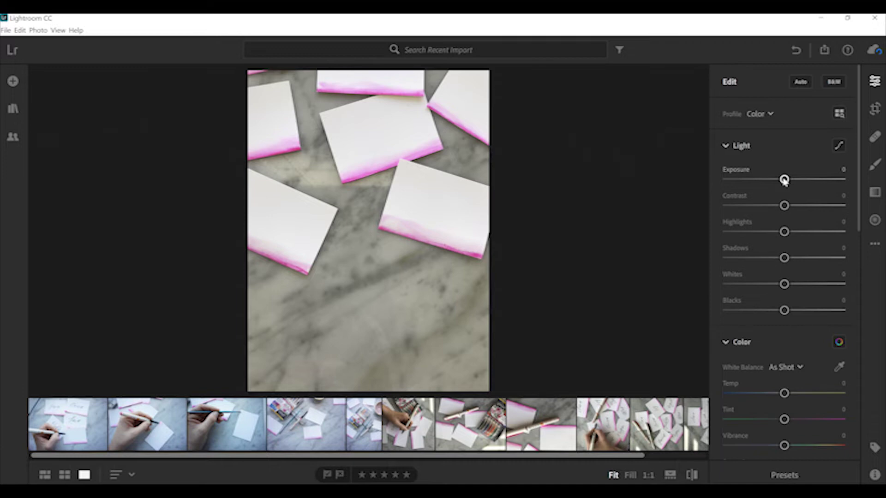
Raise the photo's exposure to +0.48.
{"action": "left_click_drag", "start_coordinate": [784, 180], "coordinate": [799, 183]}
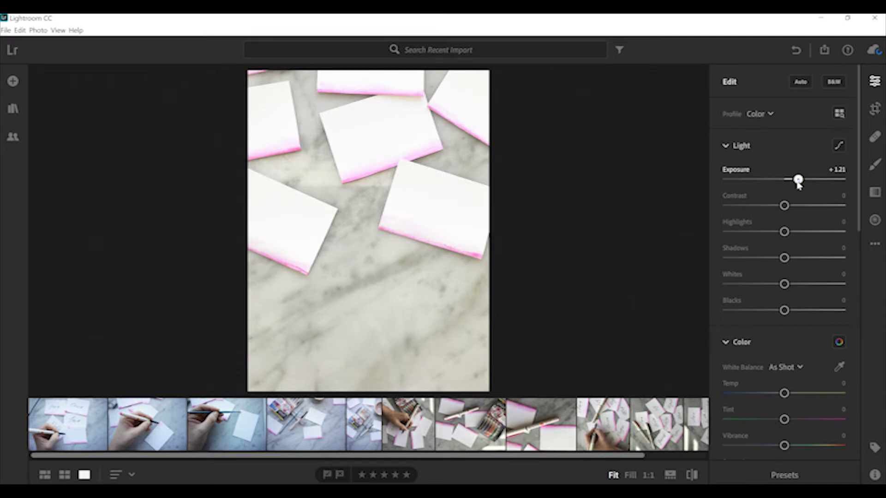
{"action": "left_click_drag", "start_coordinate": [799, 183], "coordinate": [790, 184]}
{"action": "left_click", "coordinate": [617, 196]}
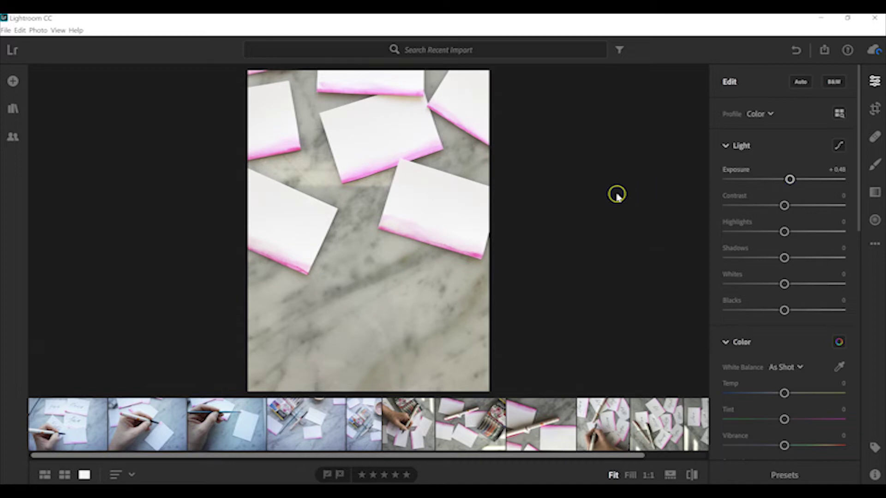
Brighten the tones of the card photo with highlights +19, whites +11 and shadows +26.
{"action": "left_click_drag", "start_coordinate": [786, 205], "coordinate": [795, 231]}
{"action": "left_click", "coordinate": [785, 231]}
{"action": "left_click", "coordinate": [784, 284]}
{"action": "left_click_drag", "start_coordinate": [785, 284], "coordinate": [790, 284]}
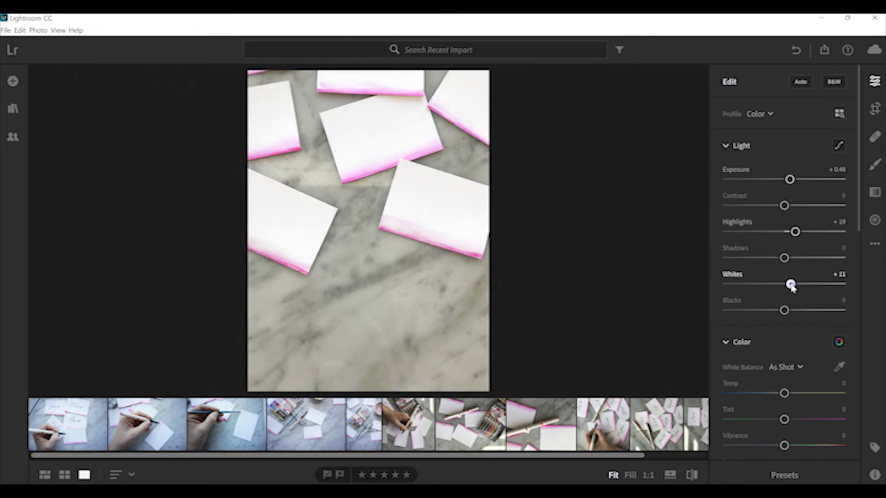
{"action": "left_click", "coordinate": [599, 293]}
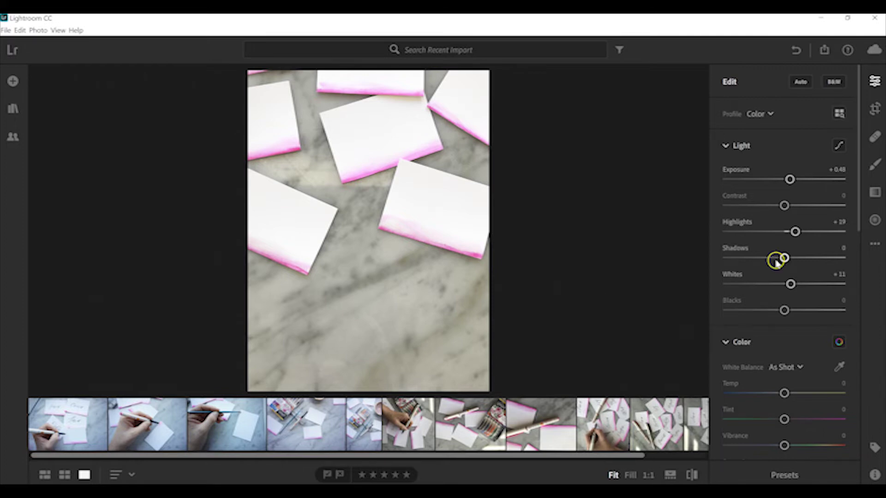
{"action": "left_click_drag", "start_coordinate": [784, 257], "coordinate": [801, 267]}
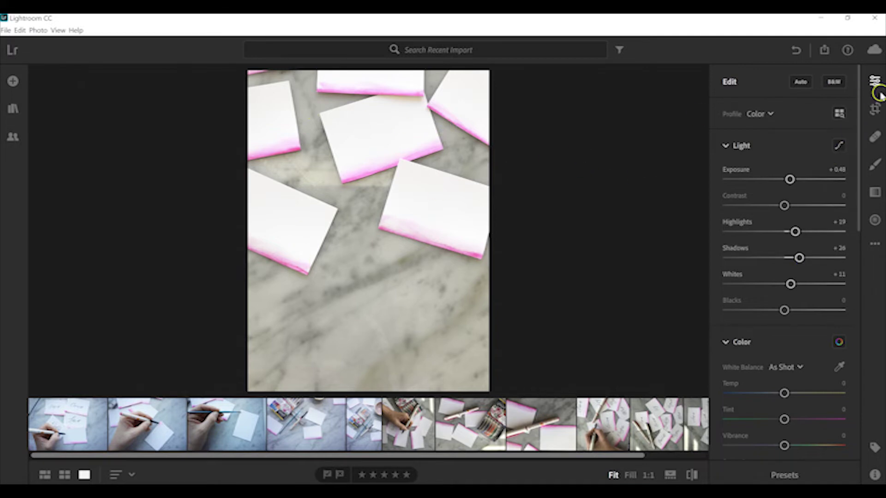
Crop the photo slightly inward from its upper-left corner, keeping the original aspect ratio.
{"action": "left_click", "coordinate": [874, 108]}
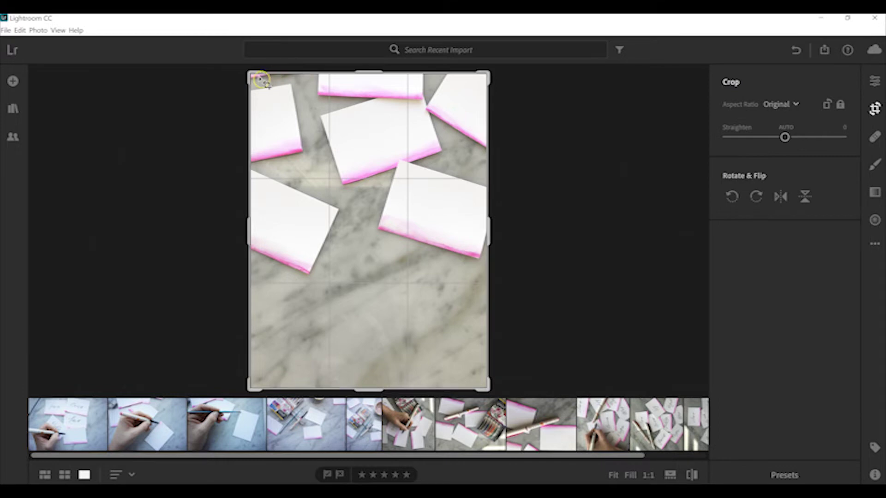
{"action": "left_click_drag", "start_coordinate": [249, 71], "coordinate": [250, 75]}
{"action": "key", "text": "Return"}
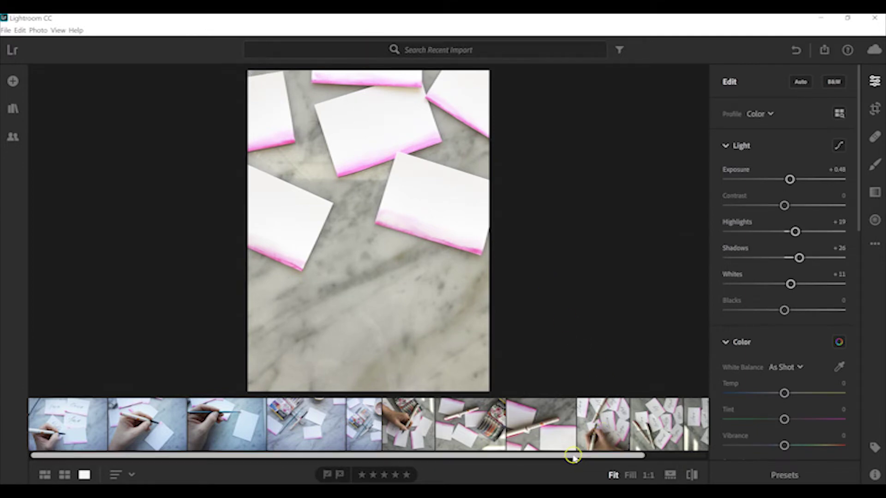
Cool the photo's white balance by setting the temperature to -4.
{"action": "left_click_drag", "start_coordinate": [572, 456], "coordinate": [665, 477]}
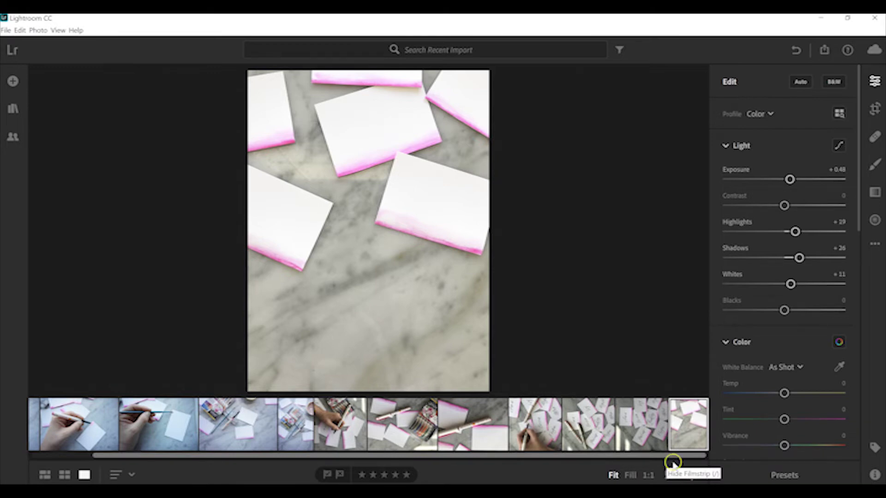
{"action": "left_click", "coordinate": [691, 434]}
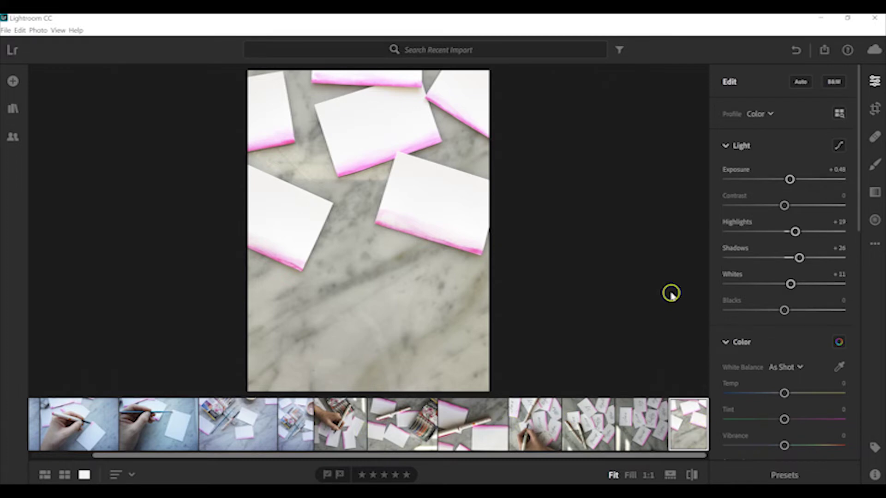
{"action": "scroll", "coordinate": [766, 255], "scroll_direction": "down", "scroll_amount": 3}
{"action": "scroll", "coordinate": [765, 259], "scroll_direction": "down", "scroll_amount": 2}
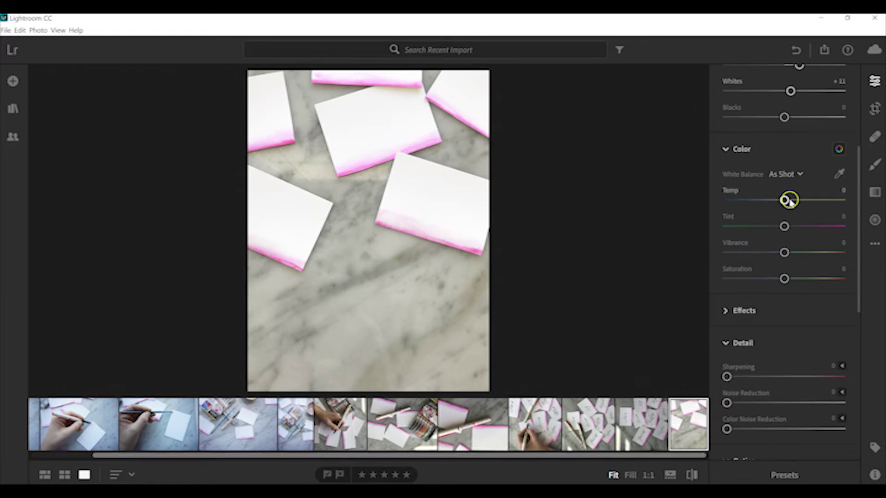
{"action": "left_click_drag", "start_coordinate": [783, 200], "coordinate": [779, 202]}
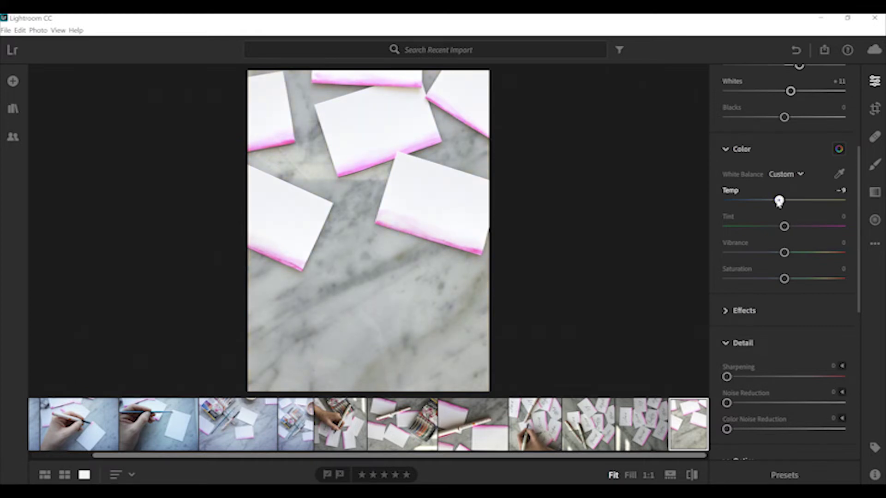
{"action": "left_click_drag", "start_coordinate": [779, 202], "coordinate": [782, 201]}
{"action": "mouse_move", "coordinate": [785, 278]}
{"action": "left_mouse_down"}
{"action": "mouse_move", "coordinate": [817, 282]}
{"action": "mouse_move", "coordinate": [786, 288]}
{"action": "left_mouse_up"}
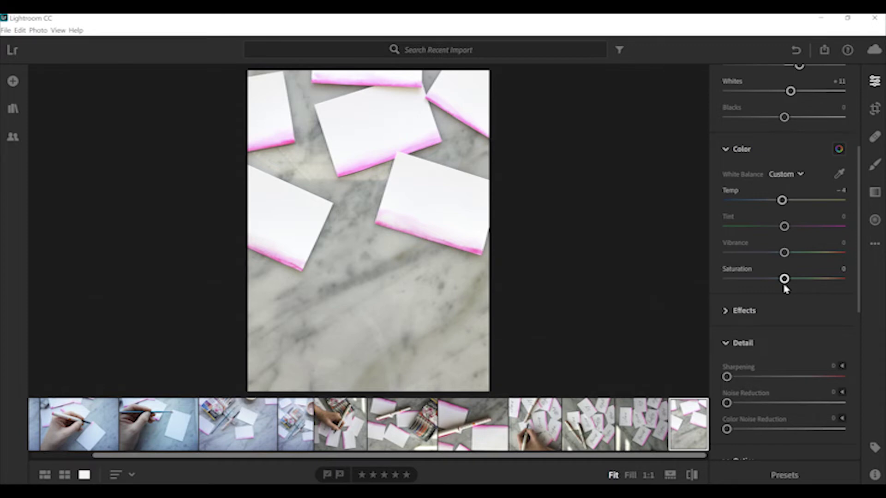
Correct the photo's vertical perspective to -5.
{"action": "scroll", "coordinate": [786, 289], "scroll_direction": "down", "scroll_amount": 5}
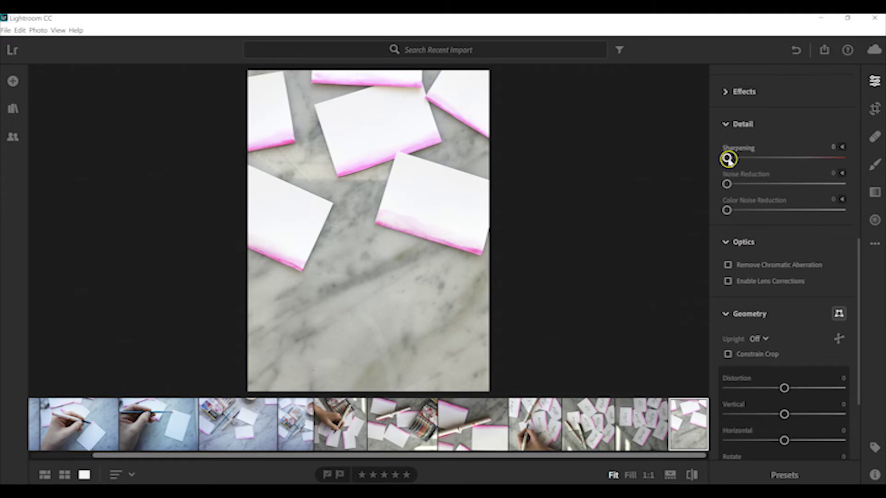
{"action": "mouse_move", "coordinate": [727, 159]}
{"action": "left_mouse_down"}
{"action": "mouse_move", "coordinate": [838, 162]}
{"action": "mouse_move", "coordinate": [712, 150]}
{"action": "left_mouse_up"}
{"action": "scroll", "coordinate": [709, 152], "scroll_direction": "down", "scroll_amount": 3}
{"action": "left_click", "coordinate": [767, 282]}
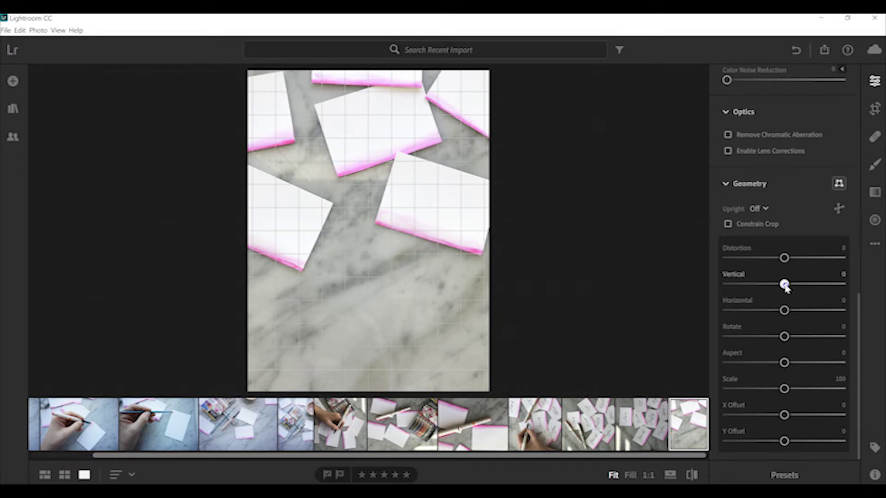
{"action": "left_click_drag", "start_coordinate": [786, 286], "coordinate": [783, 286]}
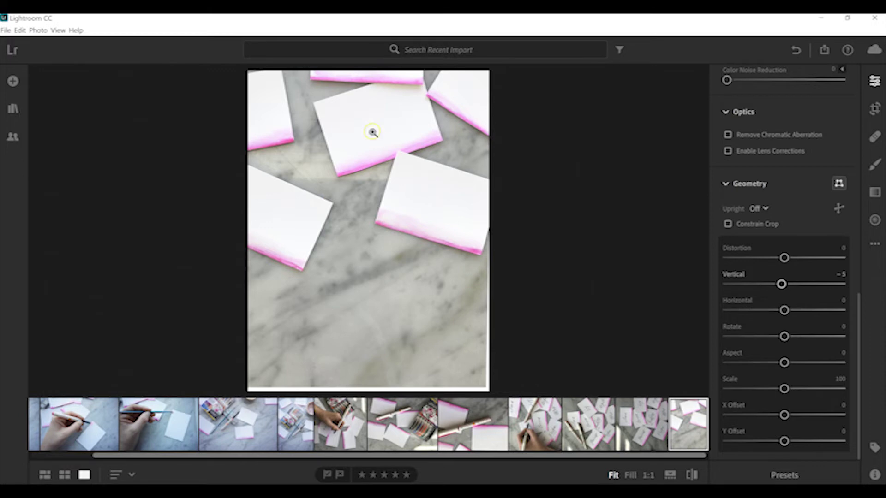
Set the photo's geometric distortion correction to +8.
{"action": "mouse_move", "coordinate": [812, 286]}
{"action": "mouse_move", "coordinate": [788, 257]}
{"action": "left_mouse_down"}
{"action": "mouse_move", "coordinate": [757, 264]}
{"action": "mouse_move", "coordinate": [794, 266]}
{"action": "left_mouse_up"}
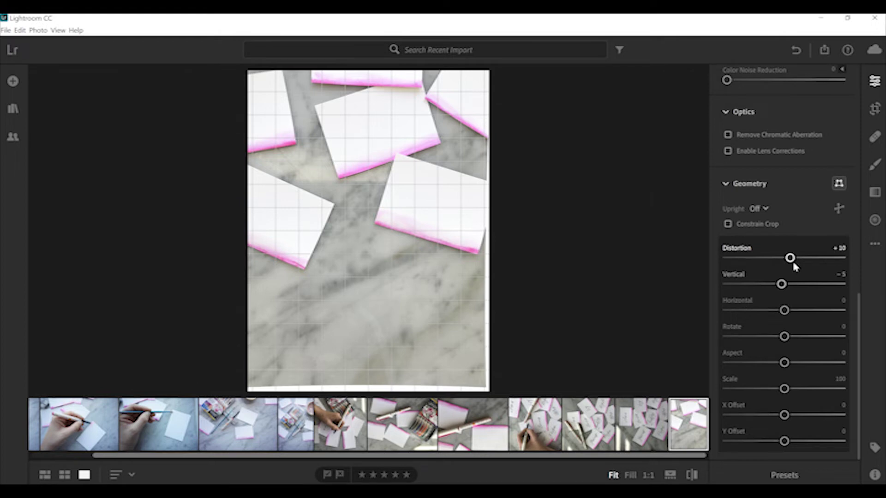
{"action": "left_click", "coordinate": [790, 257]}
{"action": "left_click_drag", "start_coordinate": [789, 257], "coordinate": [779, 258]}
{"action": "left_click_drag", "start_coordinate": [779, 259], "coordinate": [787, 261]}
{"action": "left_click", "coordinate": [647, 250]}
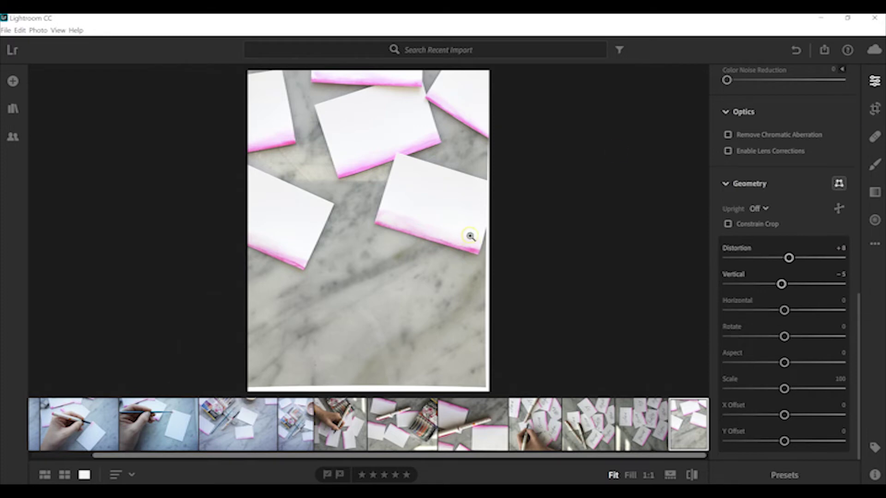
Crop the photo inward from the lower-right corner to remove the white borders along its right and lower edges.
{"action": "left_click", "coordinate": [875, 109]}
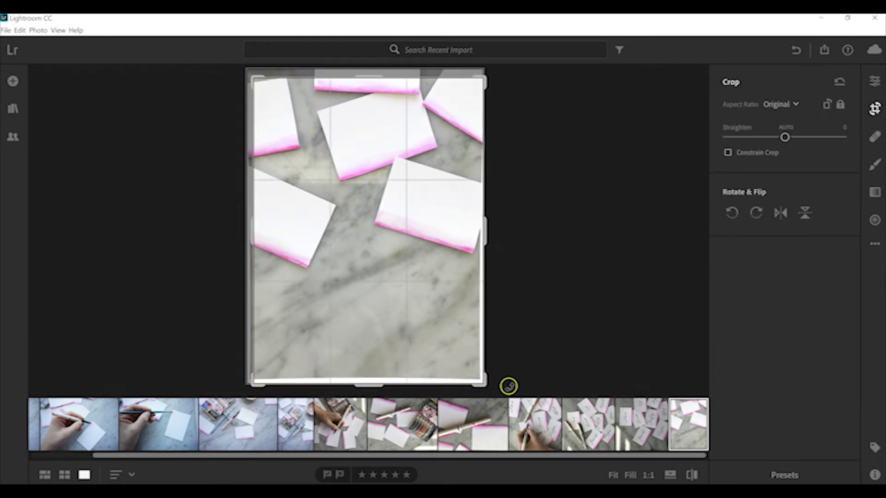
{"action": "left_click_drag", "start_coordinate": [478, 386], "coordinate": [476, 382]}
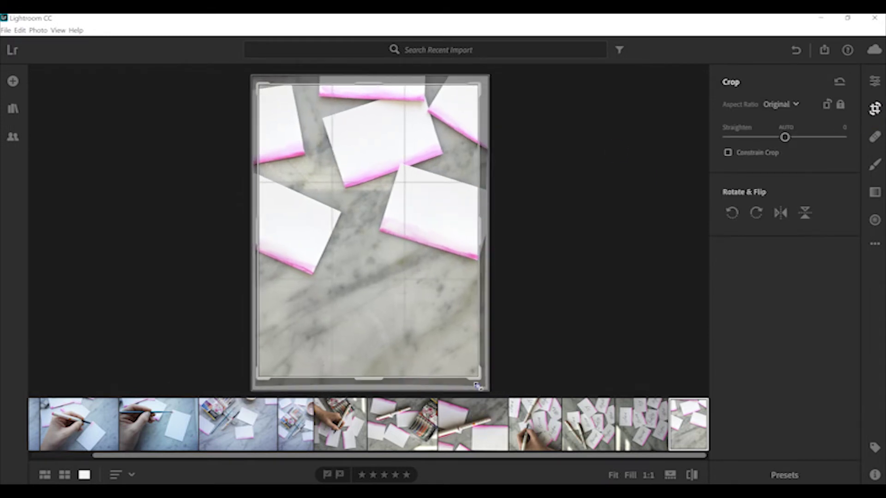
{"action": "key", "text": "Return"}
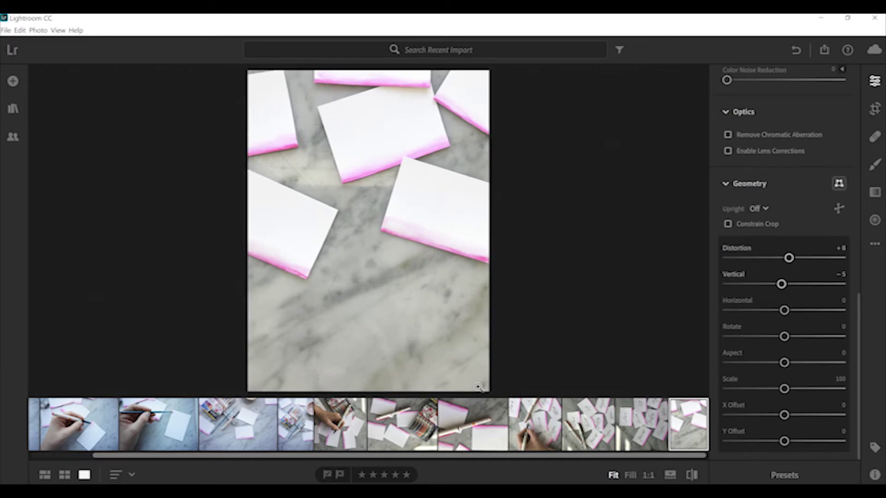
{"action": "left_click", "coordinate": [785, 310]}
{"action": "scroll", "coordinate": [784, 312], "scroll_direction": "up", "scroll_amount": 15}
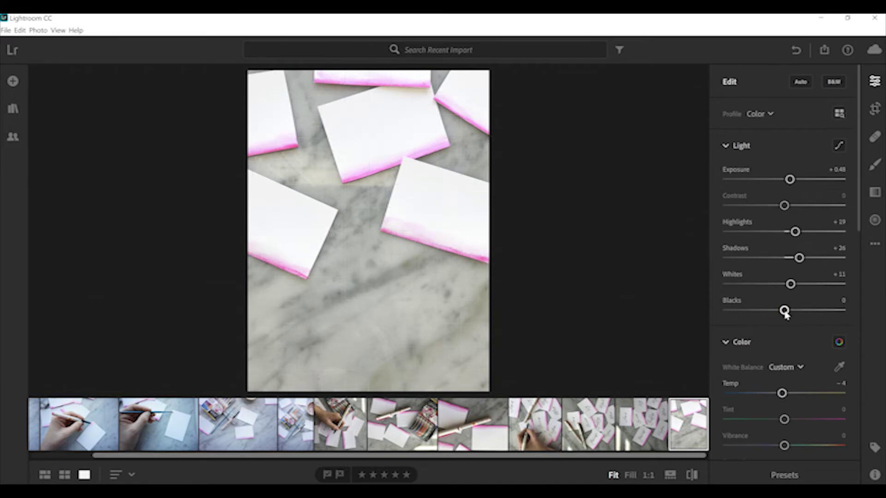
{"action": "scroll", "coordinate": [784, 311], "scroll_direction": "down", "scroll_amount": 15}
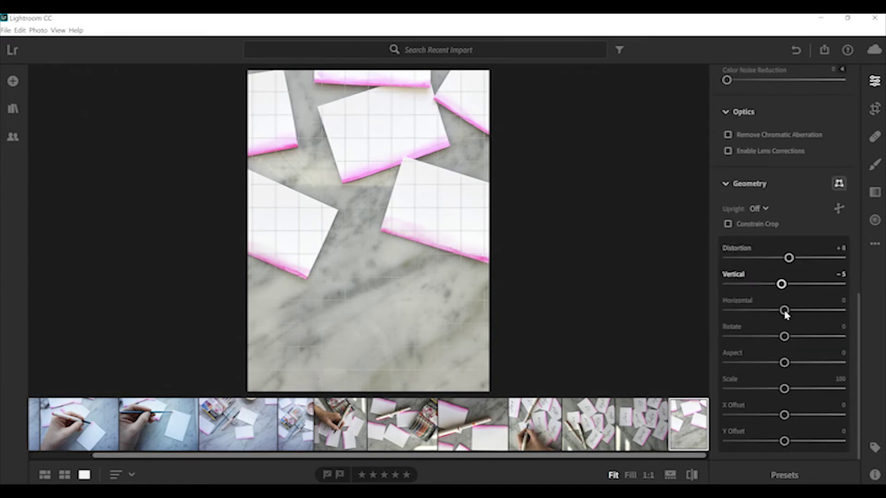
Heal the brownish mark on the marble beside the central card with overlapping Healing Brush spots, using Heal mode at brush size 75.
{"action": "left_click", "coordinate": [360, 129]}
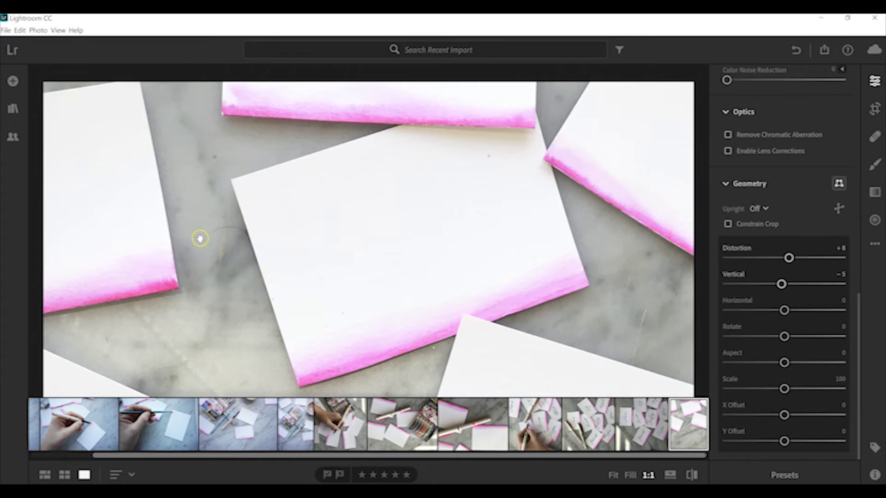
{"action": "left_click", "coordinate": [876, 134]}
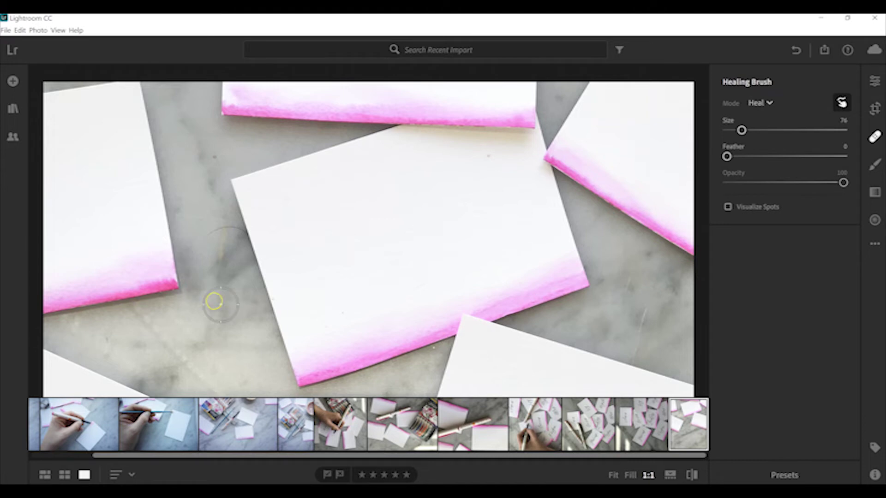
{"action": "left_click", "coordinate": [218, 231]}
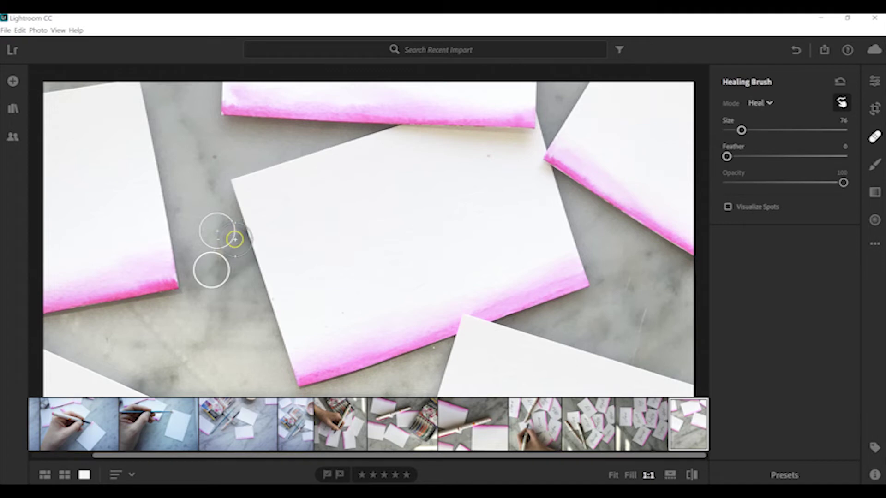
{"action": "left_click_drag", "start_coordinate": [744, 128], "coordinate": [737, 132]}
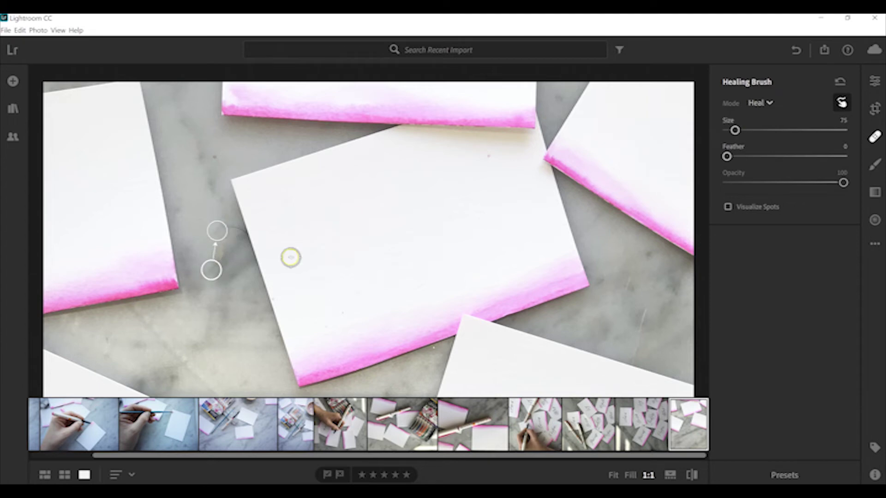
{"action": "left_click", "coordinate": [229, 228]}
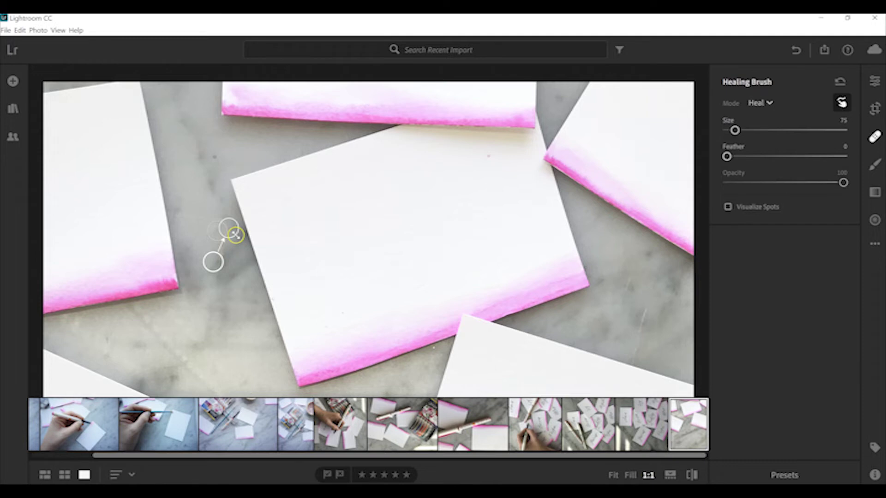
{"action": "left_click", "coordinate": [237, 239]}
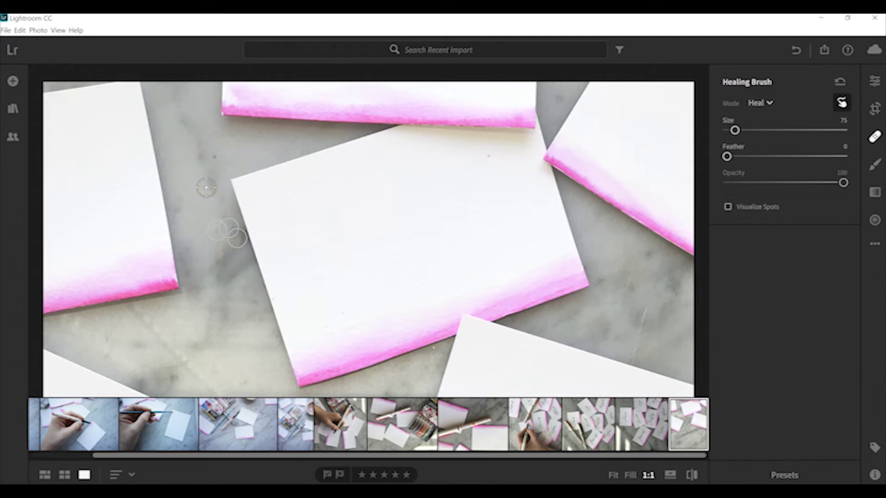
{"action": "key", "text": "e"}
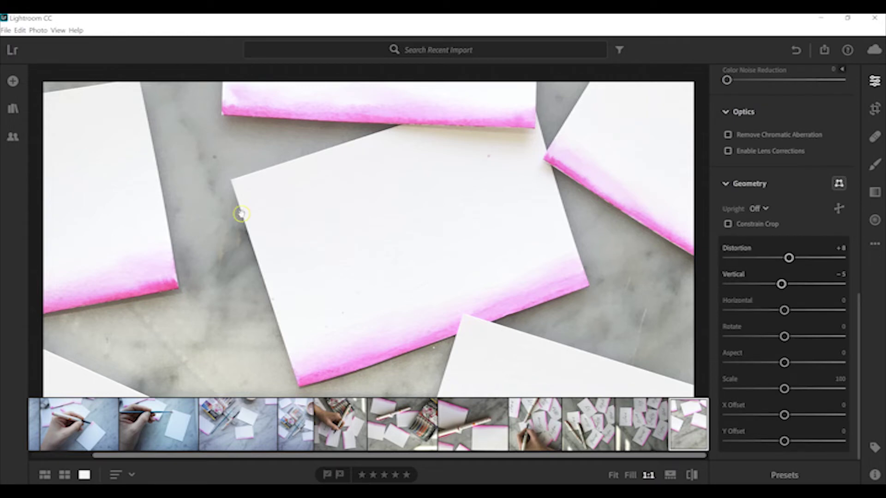
{"action": "left_click", "coordinate": [875, 136]}
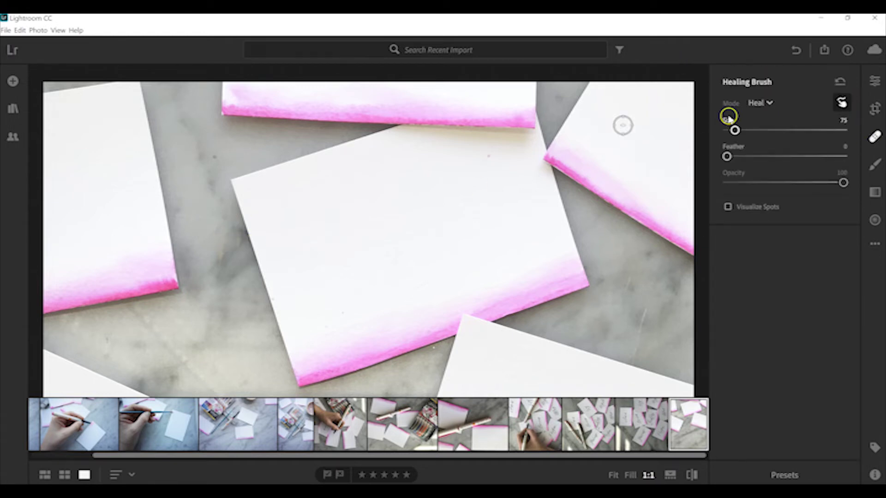
{"action": "key", "text": "e"}
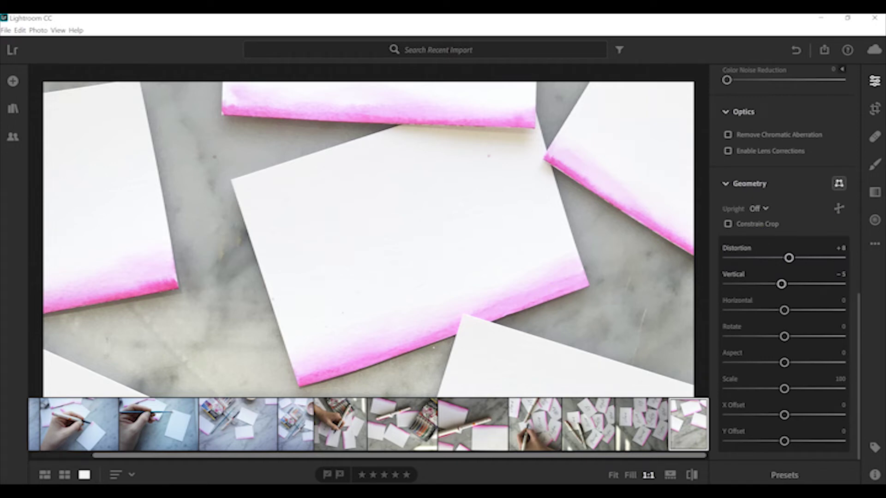
Heal the small dark speck near the upper-right corner of the central white card and return to the full-photo view.
{"action": "left_click", "coordinate": [875, 137]}
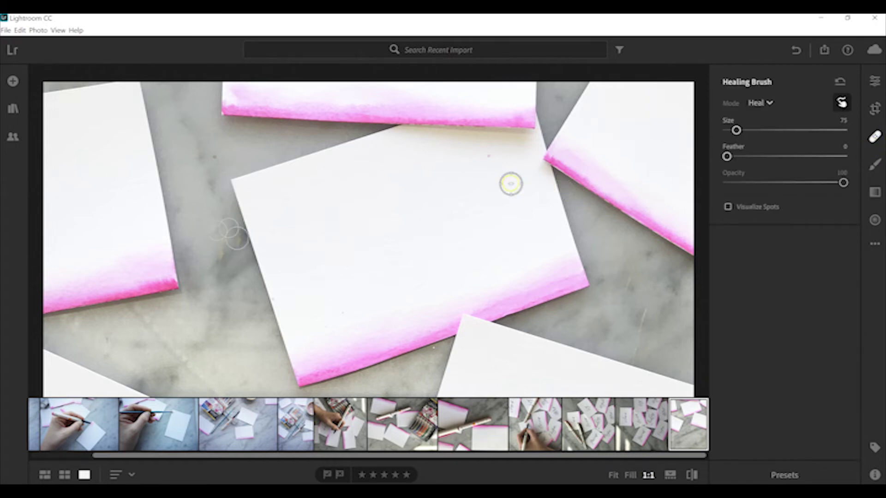
{"action": "left_click", "coordinate": [489, 159]}
{"action": "key", "text": "e"}
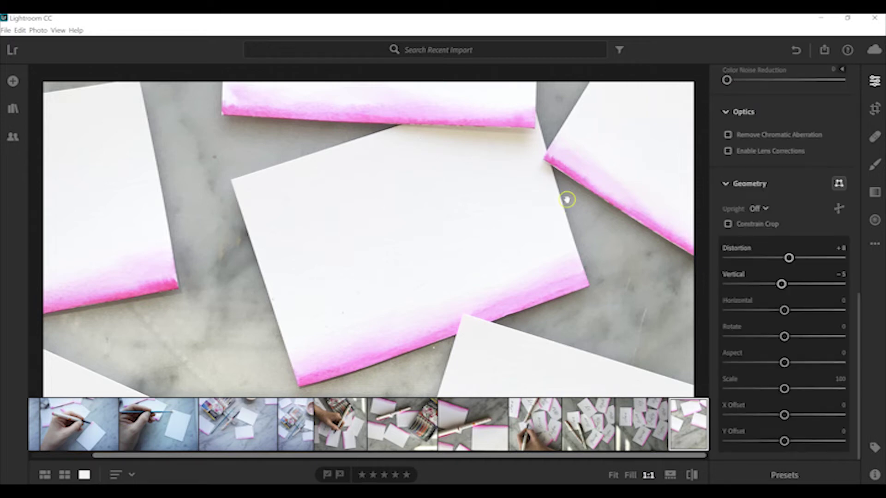
{"action": "left_click", "coordinate": [616, 186]}
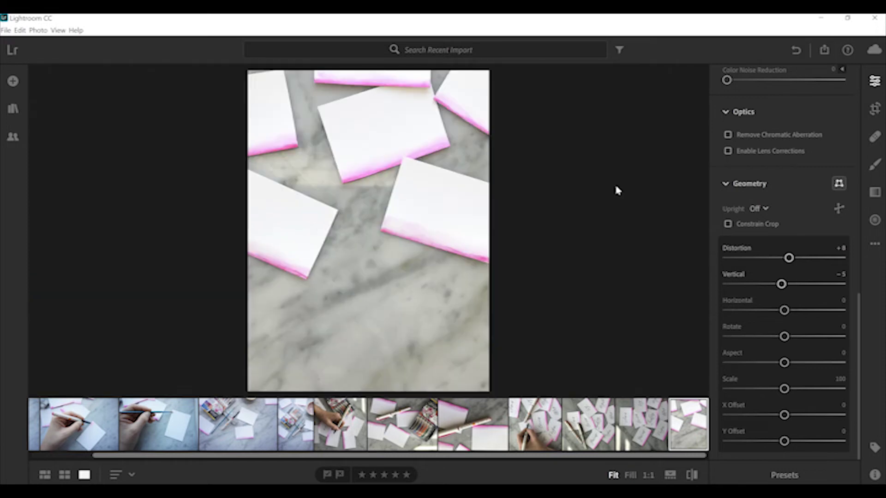
Brighten the neighbouring name-card photo without pens: exposure to about +0.85, highlights to +39 and whites to +73.
{"action": "left_click", "coordinate": [564, 89]}
{"action": "left_click", "coordinate": [623, 423]}
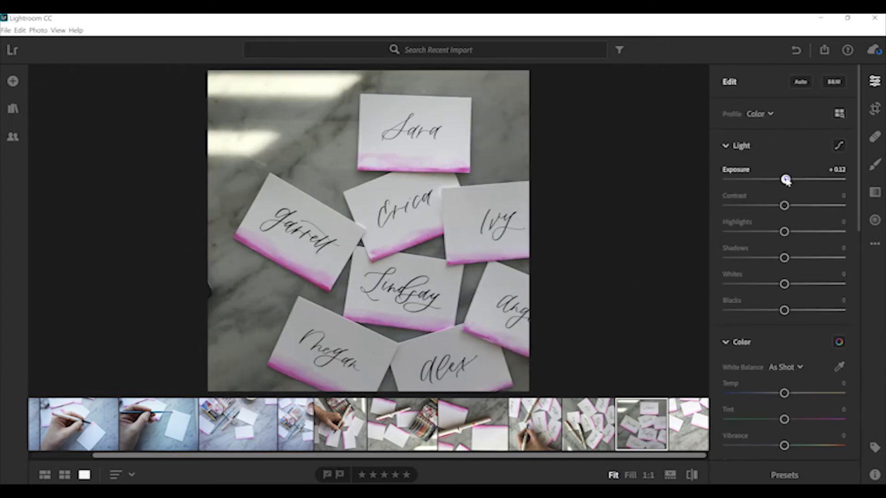
{"action": "left_click_drag", "start_coordinate": [785, 179], "coordinate": [793, 179]}
{"action": "left_click_drag", "start_coordinate": [786, 219], "coordinate": [807, 219]}
{"action": "left_click_drag", "start_coordinate": [784, 284], "coordinate": [826, 285]}
{"action": "left_click", "coordinate": [875, 109]}
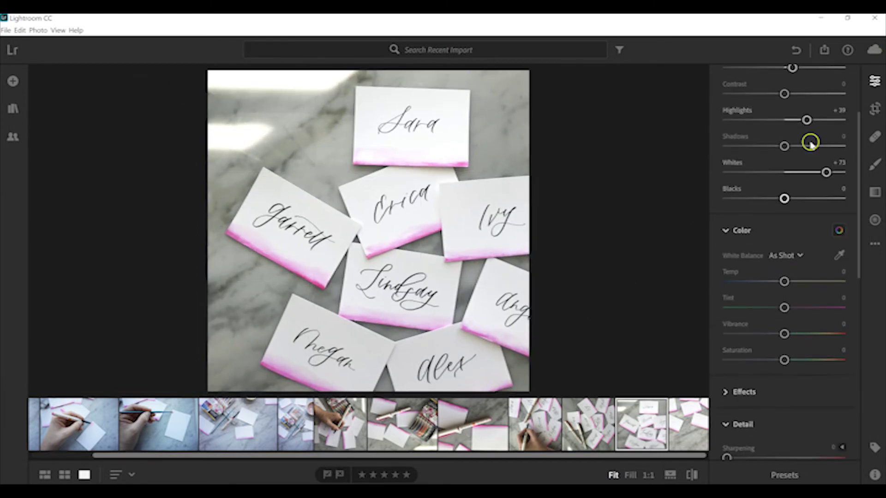
Set the name-card photo's contrast to +6, whites to +89 and highlights to +47.
{"action": "left_click_drag", "start_coordinate": [785, 93], "coordinate": [788, 93]}
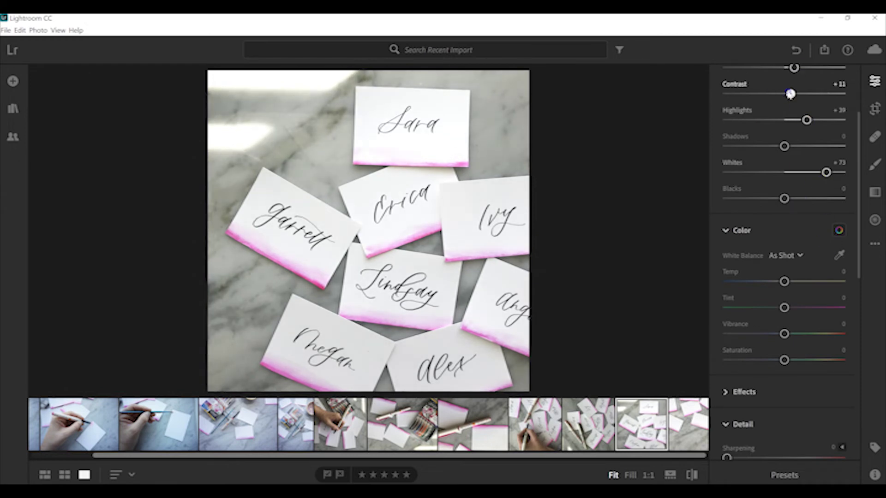
{"action": "left_click_drag", "start_coordinate": [801, 177], "coordinate": [837, 174]}
{"action": "left_click_drag", "start_coordinate": [807, 120], "coordinate": [811, 120]}
Set the name-card photo's temperature to -2, tint to +1 and contrast to -18.
{"action": "left_click_drag", "start_coordinate": [784, 282], "coordinate": [784, 282]}
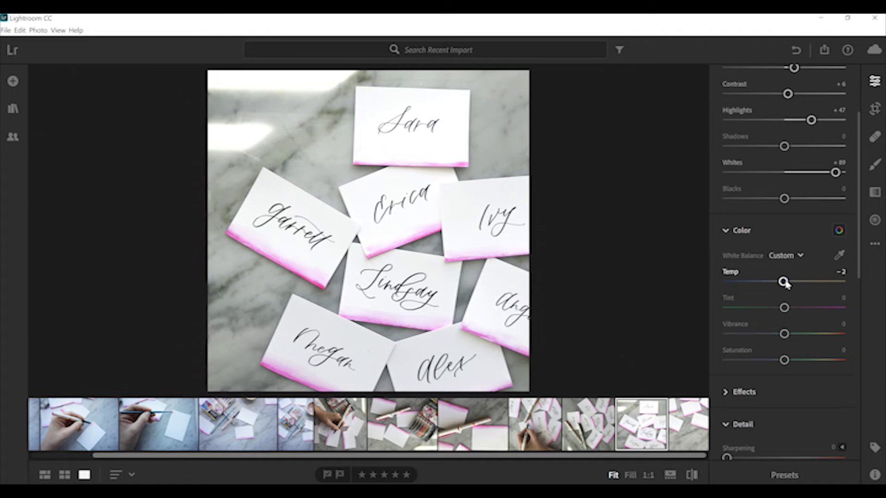
{"action": "scroll", "coordinate": [785, 282], "scroll_direction": "down", "scroll_amount": 5}
{"action": "scroll", "coordinate": [787, 200], "scroll_direction": "up", "scroll_amount": 10}
{"action": "mouse_move", "coordinate": [788, 205]}
{"action": "left_mouse_down"}
{"action": "mouse_move", "coordinate": [751, 206]}
{"action": "mouse_move", "coordinate": [775, 205]}
{"action": "left_mouse_up"}
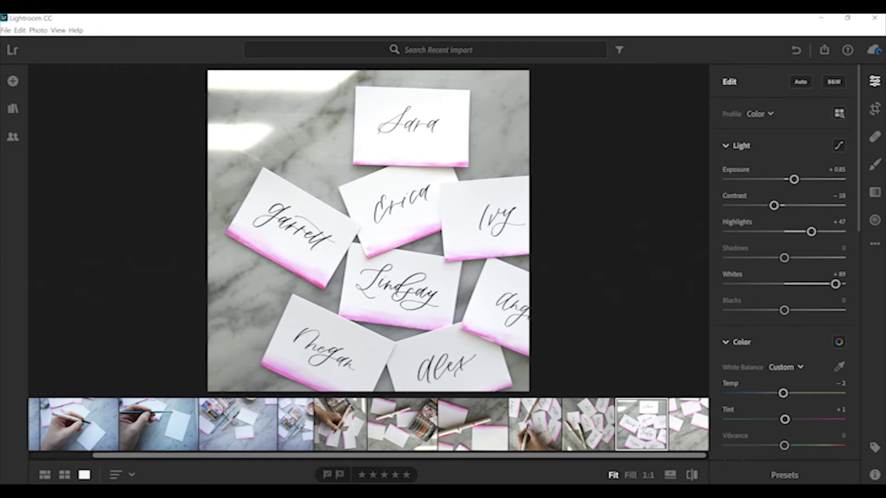
Copy the name-card photo's edit settings and paste them onto the adjacent photo of name cards with two pens.
{"action": "key", "text": "ctrl+c"}
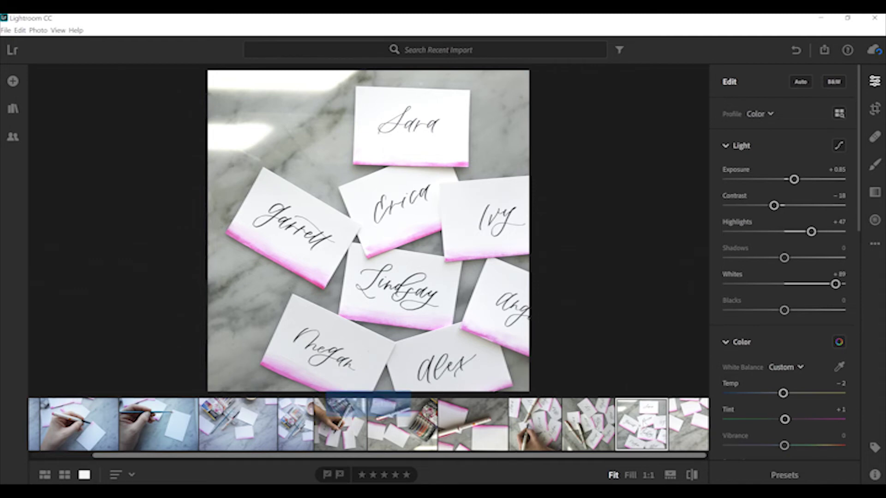
{"action": "left_click", "coordinate": [567, 423]}
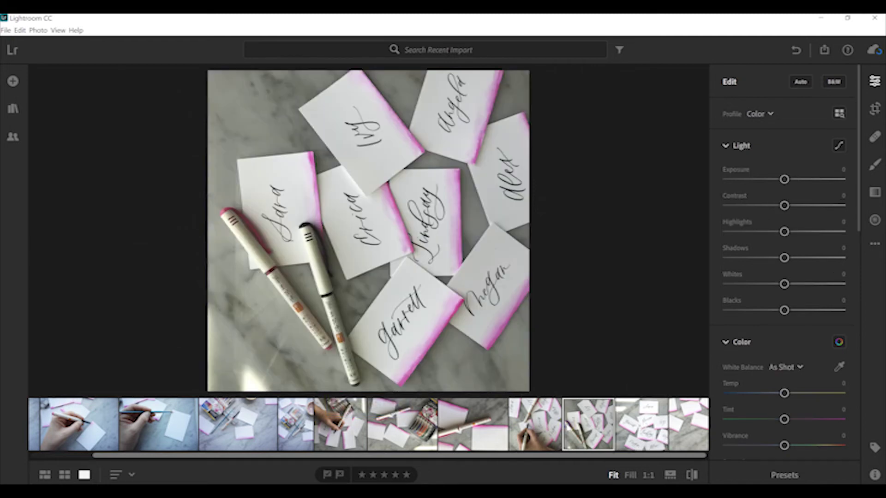
{"action": "key", "text": "ctrl+v"}
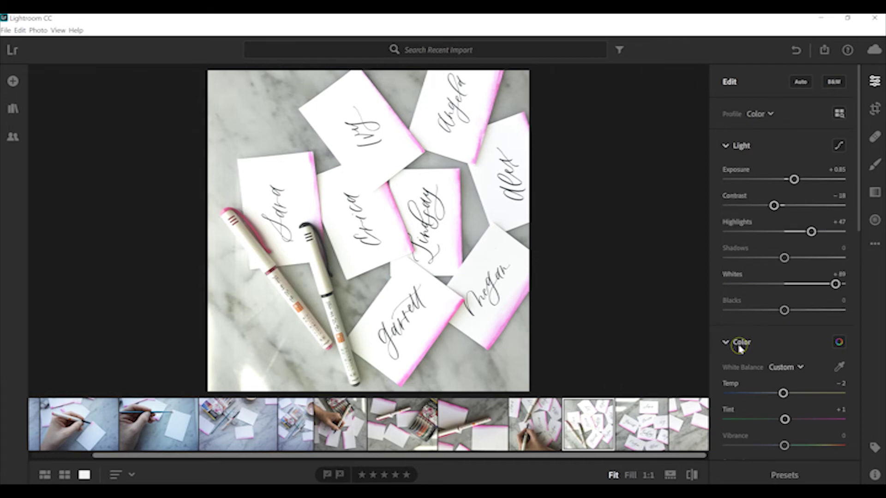
Paste the copied edit settings onto the four preceding photos, ending with the hand holding a pen over blank cards.
{"action": "left_click", "coordinate": [531, 431]}
{"action": "key", "text": "ctrl+v"}
{"action": "left_click", "coordinate": [480, 434]}
{"action": "left_click", "coordinate": [406, 425]}
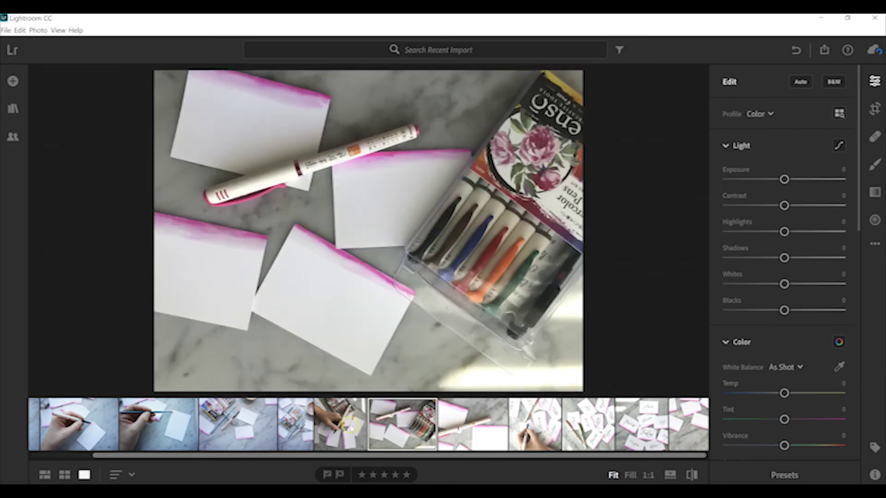
{"action": "key", "text": "ctrl+v"}
{"action": "left_click", "coordinate": [339, 426]}
{"action": "key", "text": "ctrl+v"}
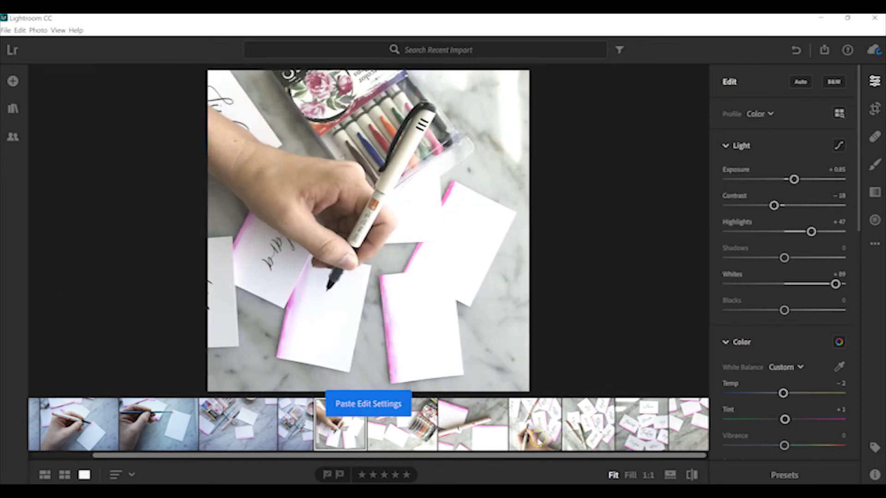
Rotate the photo of name cards with two pens 90 degrees clockwise so the names read upright.
{"action": "left_click", "coordinate": [590, 429]}
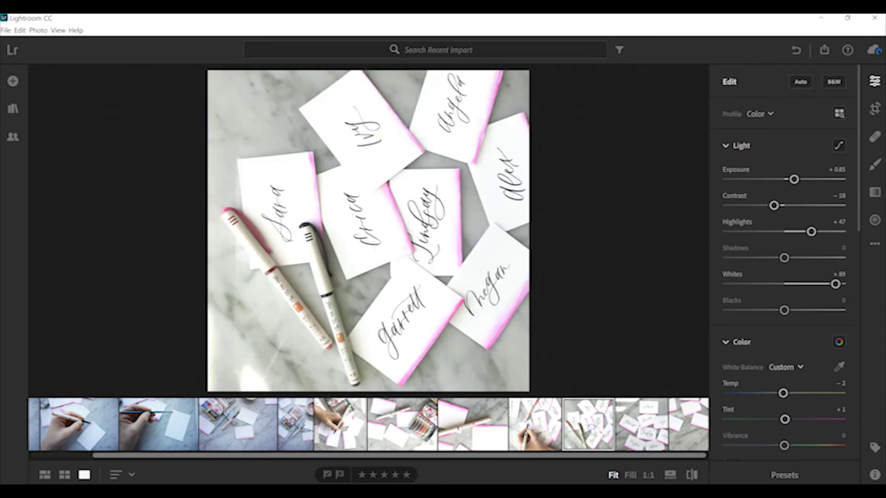
{"action": "left_click", "coordinate": [875, 108]}
{"action": "left_click", "coordinate": [769, 190]}
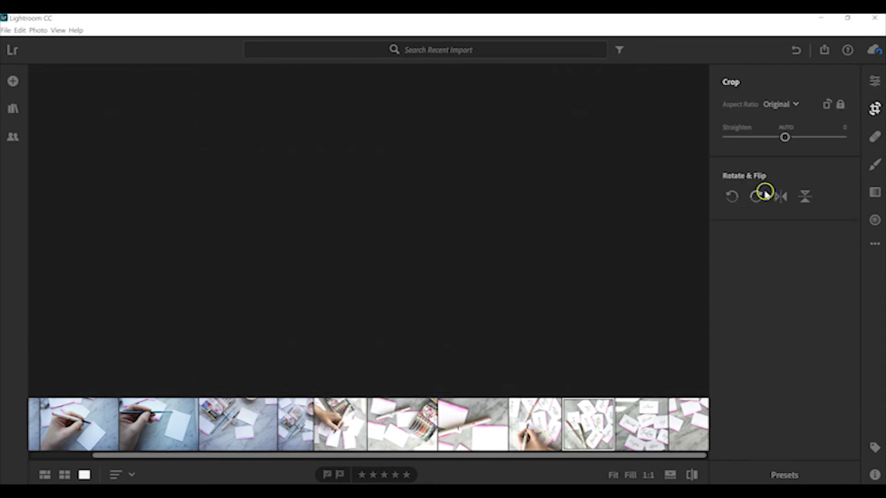
{"action": "left_click", "coordinate": [755, 196]}
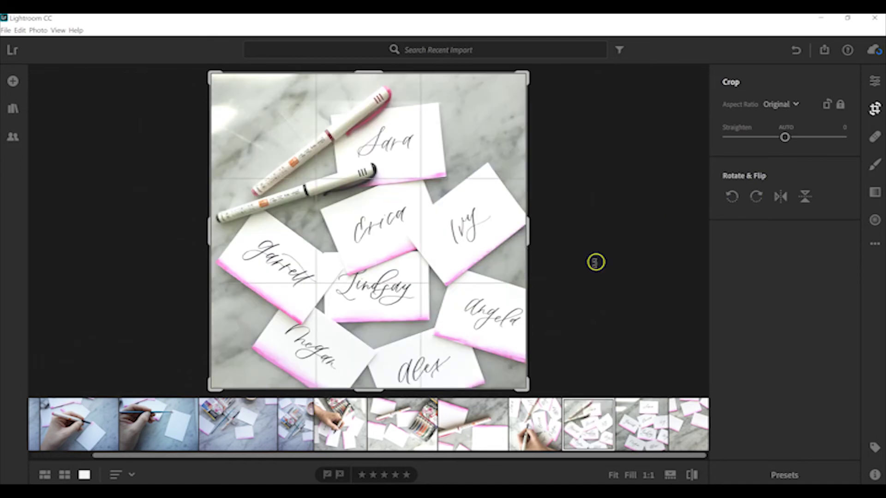
{"action": "key", "text": "Return"}
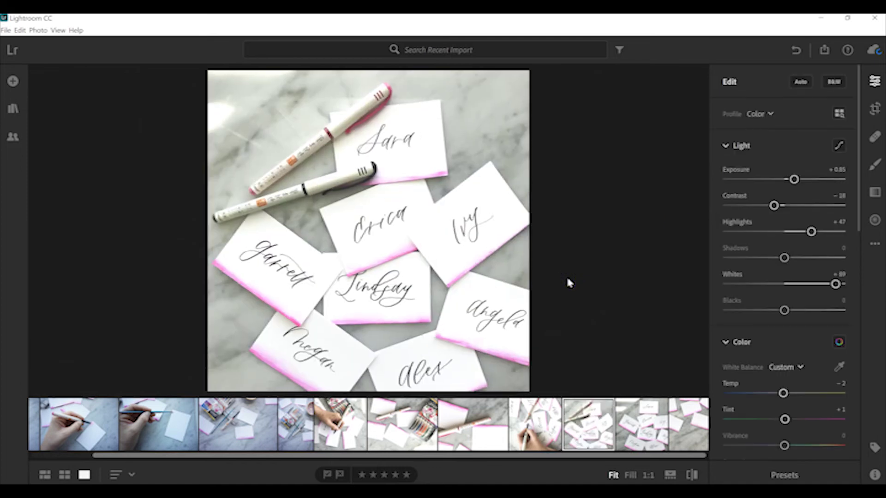
Lower the two-pen name-card photo's highlights to +30 and whites to +77.
{"action": "left_click_drag", "start_coordinate": [812, 232], "coordinate": [803, 234]}
{"action": "left_click", "coordinate": [835, 284]}
{"action": "left_click_drag", "start_coordinate": [835, 284], "coordinate": [829, 286]}
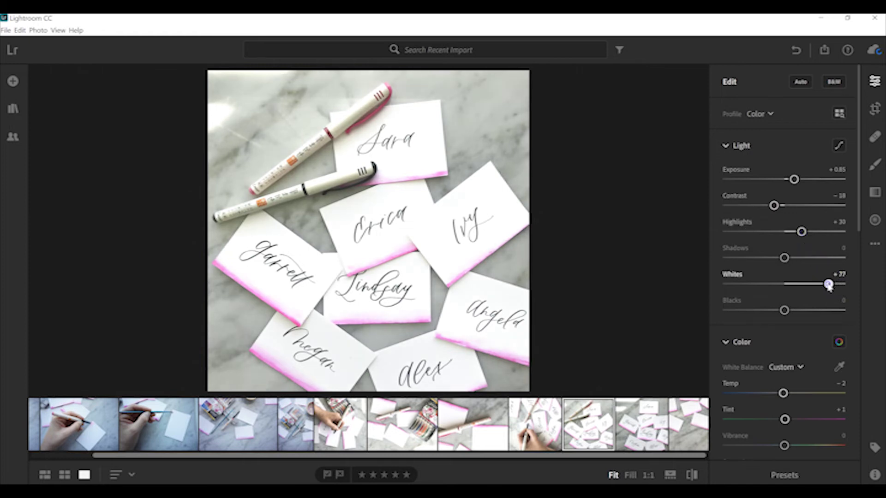
Rotate the preceding photo of a hand lettering a name card 90 degrees clockwise.
{"action": "key", "text": "Left"}
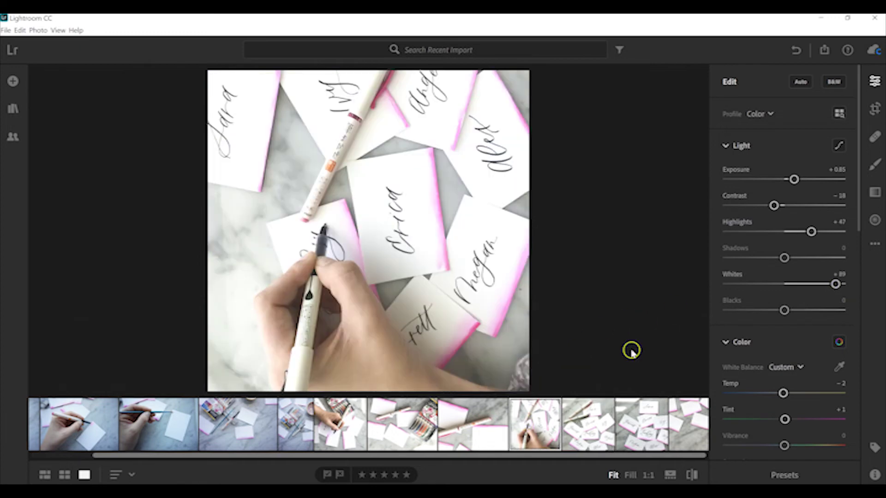
{"action": "left_click", "coordinate": [875, 108]}
{"action": "left_click", "coordinate": [757, 198]}
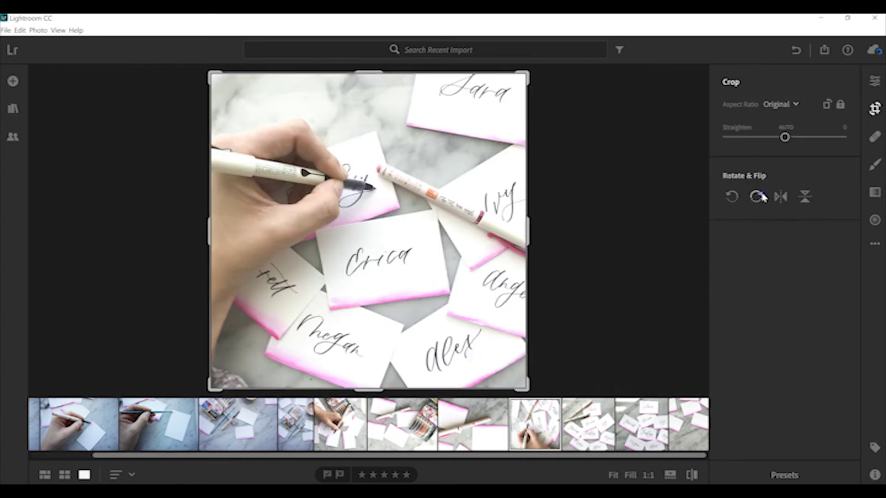
{"action": "left_click", "coordinate": [875, 81]}
Lower the hand-lettering photo's highlights and whites and raise its contrast.
{"action": "left_click_drag", "start_coordinate": [811, 229], "coordinate": [795, 231]}
{"action": "left_click_drag", "start_coordinate": [836, 285], "coordinate": [822, 285]}
{"action": "left_click_drag", "start_coordinate": [774, 206], "coordinate": [790, 206]}
Warm the vertical photo of the watercolour pen set and pink bowl by setting its temperature to +20.
{"action": "key", "text": "Left"}
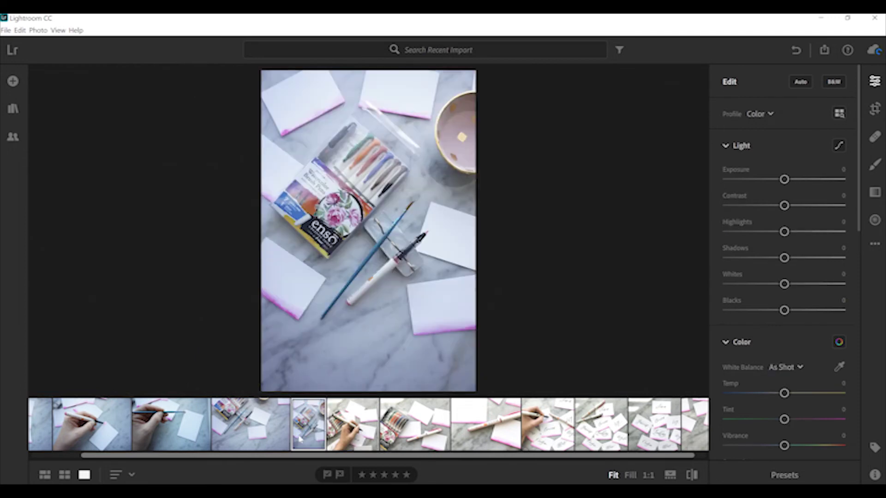
{"action": "left_click_drag", "start_coordinate": [288, 457], "coordinate": [194, 461]}
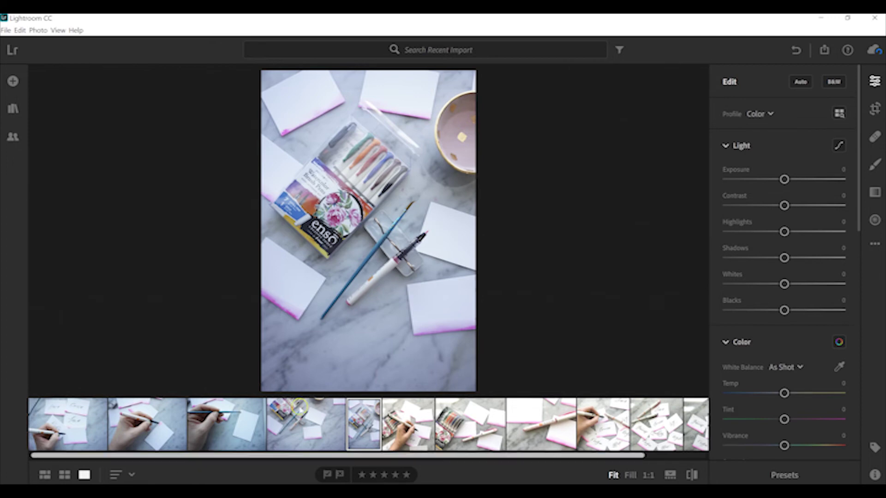
{"action": "left_click_drag", "start_coordinate": [785, 392], "coordinate": [796, 396]}
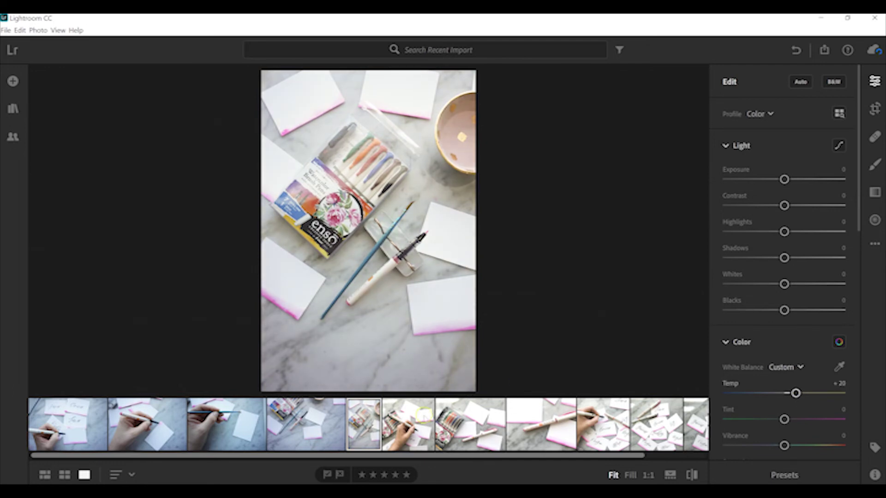
Compare the vertical pen-set photo with the neighbouring hand-and-pen photo and the horizontal pen-set photo.
{"action": "left_click", "coordinate": [408, 424]}
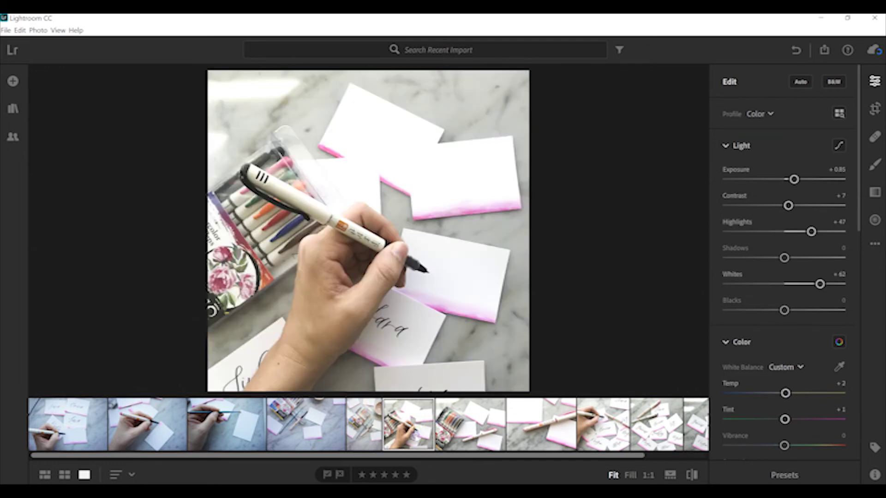
{"action": "left_click", "coordinate": [324, 429]}
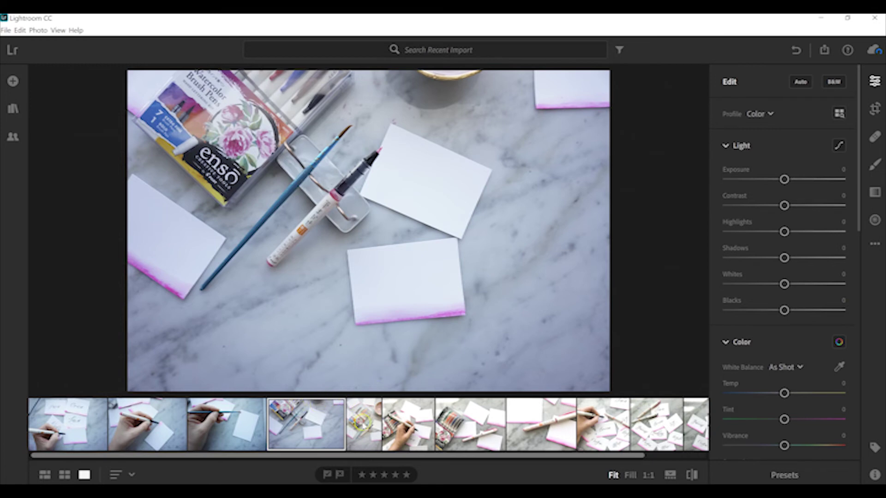
{"action": "left_click", "coordinate": [365, 422]}
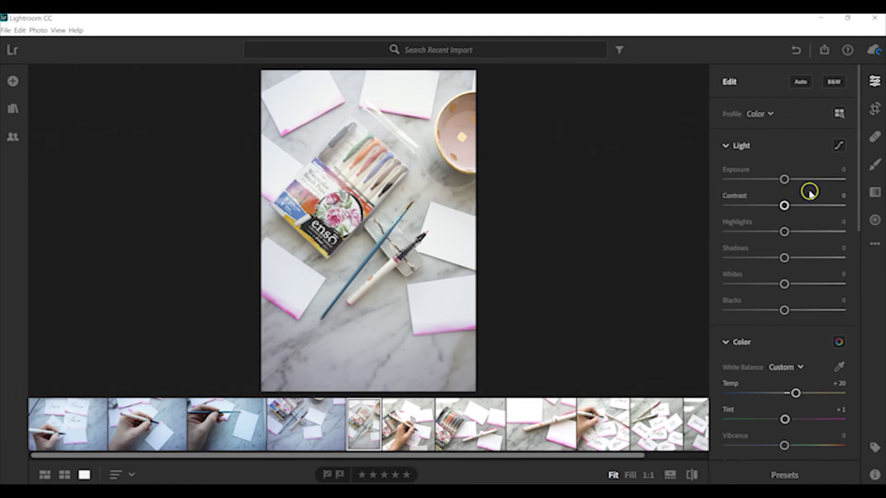
Set the vertical pen-set photo's exposure to −0.22, highlights to +40, whites to +23 and contrast to +19.
{"action": "mouse_move", "coordinate": [784, 180]}
{"action": "left_mouse_down"}
{"action": "mouse_move", "coordinate": [785, 199]}
{"action": "mouse_move", "coordinate": [781, 183]}
{"action": "left_mouse_up"}
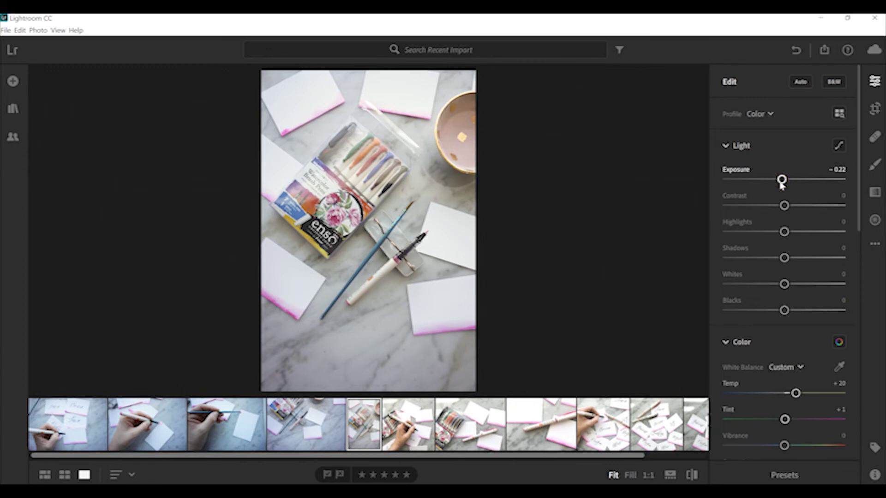
{"action": "left_click_drag", "start_coordinate": [785, 232], "coordinate": [808, 233]}
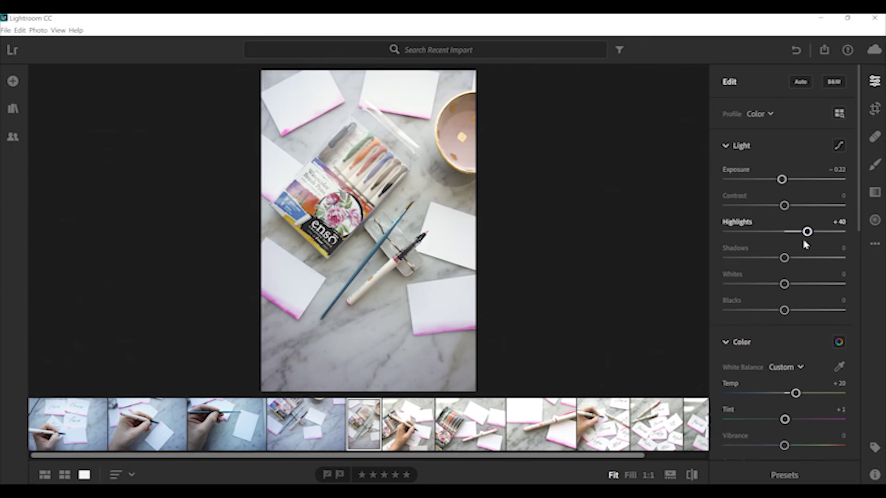
{"action": "left_click_drag", "start_coordinate": [785, 285], "coordinate": [799, 286]}
{"action": "left_click_drag", "start_coordinate": [784, 205], "coordinate": [796, 208]}
Apply the vertical pen-set photo's edit settings to the four photos preceding it.
{"action": "key", "text": "Left"}
{"action": "key", "text": "Left"}
{"action": "key", "text": "Left"}
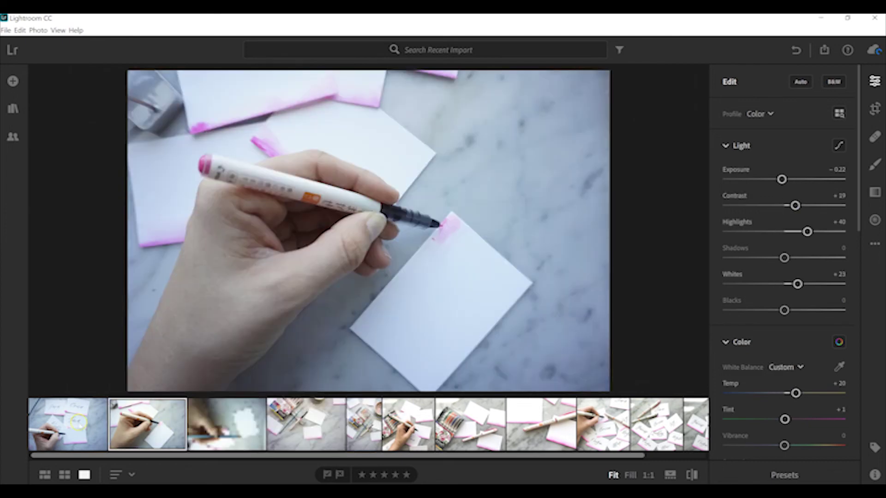
{"action": "key", "text": "Left"}
Brighten the horizontal pen-set photo by raising its exposure to +0.16.
{"action": "key", "text": "Right"}
{"action": "key", "text": "Right"}
{"action": "key", "text": "Right"}
{"action": "left_click_drag", "start_coordinate": [782, 180], "coordinate": [786, 180]}
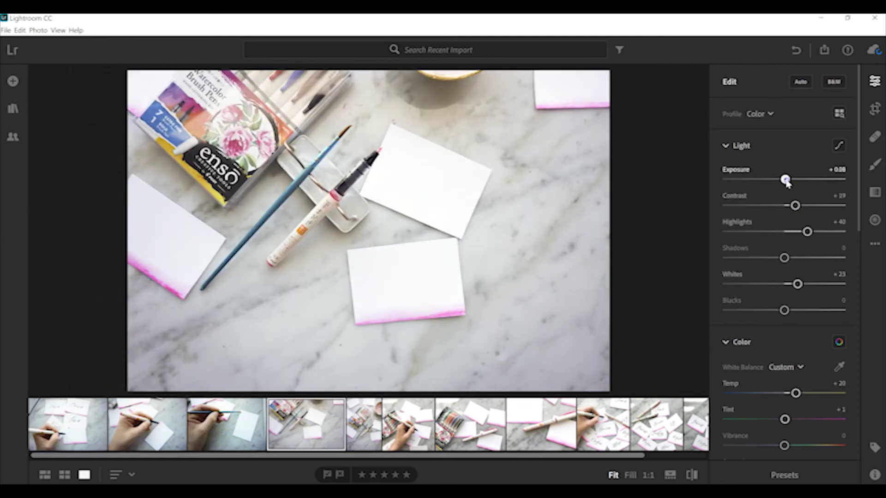
{"action": "key", "text": "Right"}
{"action": "left_click", "coordinate": [736, 332]}
Adjust the hand-and-paintbrush photo to exposure +0.16, contrast −4 and temperature +24, and shift its tint towards magenta.
{"action": "key", "text": "Left"}
{"action": "key", "text": "Left"}
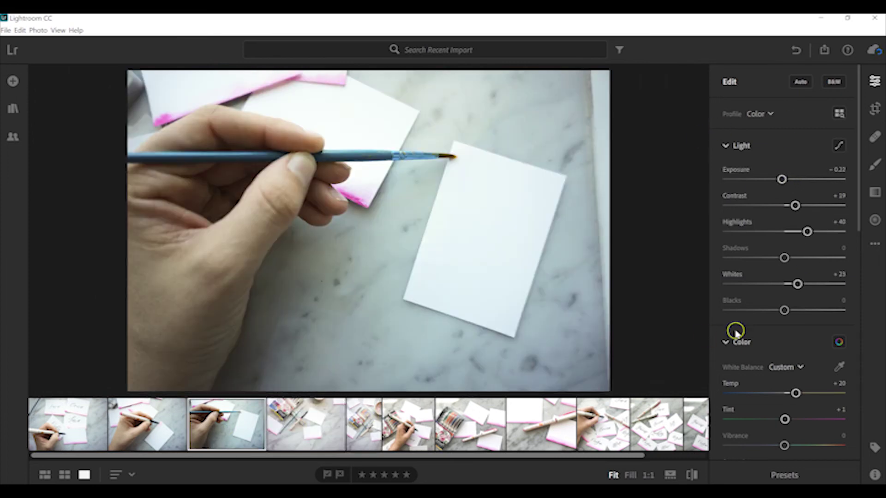
{"action": "left_click_drag", "start_coordinate": [795, 393], "coordinate": [800, 394]}
{"action": "left_click_drag", "start_coordinate": [781, 179], "coordinate": [782, 205]}
{"action": "mouse_move", "coordinate": [785, 420]}
{"action": "left_mouse_down"}
{"action": "mouse_move", "coordinate": [795, 420]}
{"action": "mouse_move", "coordinate": [785, 420]}
{"action": "left_mouse_up"}
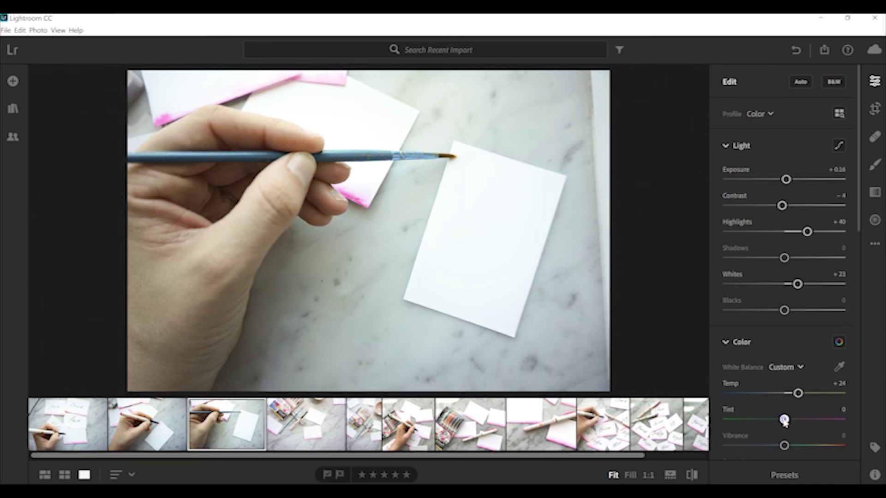
{"action": "left_click_drag", "start_coordinate": [784, 422], "coordinate": [799, 426]}
Crop the hand-and-paintbrush photo slightly tighter from its lower-right corner.
{"action": "left_click", "coordinate": [874, 108]}
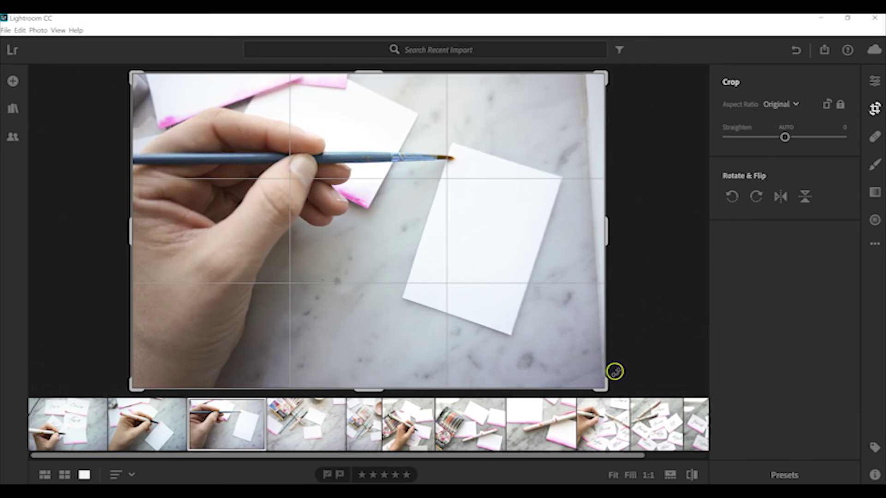
{"action": "left_click_drag", "start_coordinate": [604, 390], "coordinate": [591, 386]}
{"action": "key", "text": "Return"}
Set the photo of the hand holding the pink pen to temperature +24, tint +19 and exposure −0.10.
{"action": "left_click", "coordinate": [147, 428]}
{"action": "left_click", "coordinate": [146, 428]}
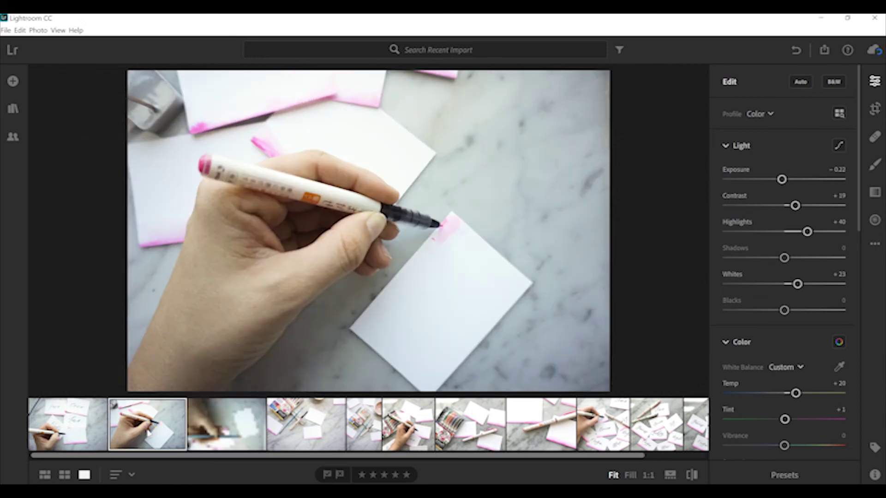
{"action": "left_click", "coordinate": [786, 419]}
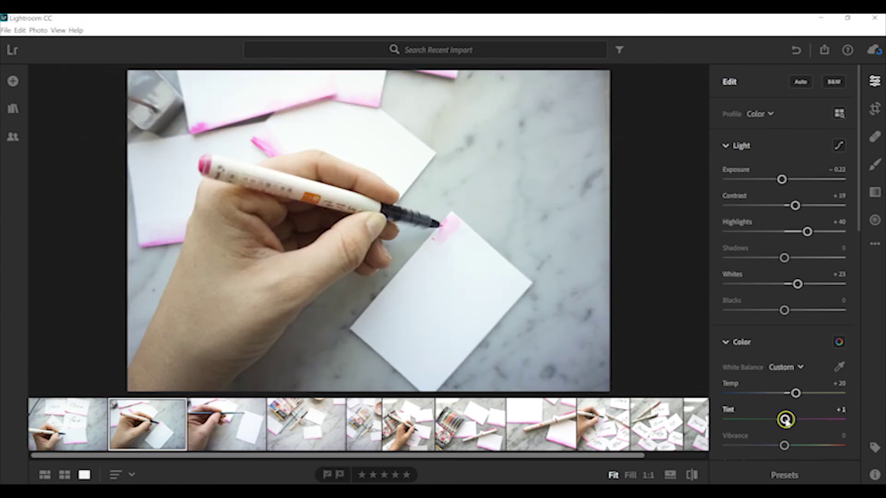
{"action": "mouse_move", "coordinate": [786, 419]}
{"action": "left_mouse_down"}
{"action": "mouse_move", "coordinate": [795, 419]}
{"action": "mouse_move", "coordinate": [798, 393]}
{"action": "mouse_move", "coordinate": [792, 420]}
{"action": "left_mouse_up"}
{"action": "left_click", "coordinate": [633, 264]}
{"action": "key", "text": "Left"}
{"action": "left_click_drag", "start_coordinate": [782, 179], "coordinate": [785, 179]}
Go through the edited photos up to the name-cards photo, comparing their colour and brightness.
{"action": "key", "text": "Right"}
{"action": "key", "text": "Right"}
{"action": "key", "text": "Right"}
{"action": "key", "text": "Right"}
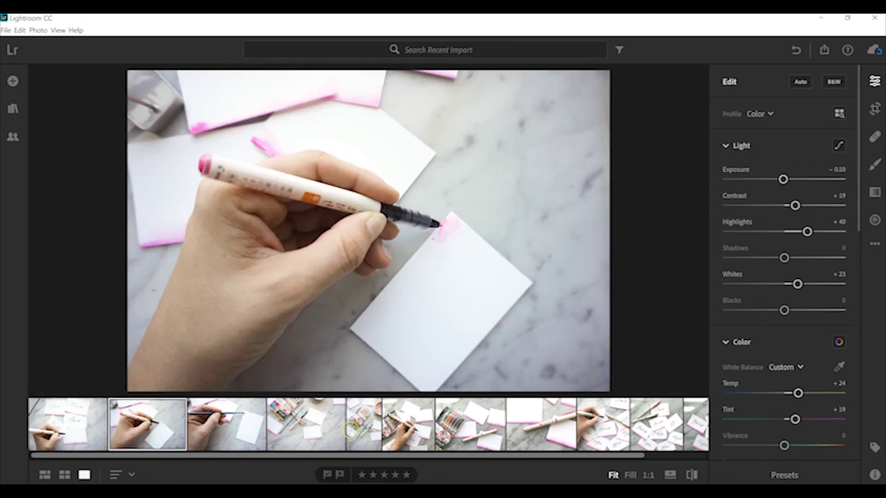
{"action": "key", "text": "Left"}
{"action": "key", "text": "Right"}
{"action": "key", "text": "Right"}
{"action": "key", "text": "Right"}
{"action": "key", "text": "Right"}
{"action": "key", "text": "Right"}
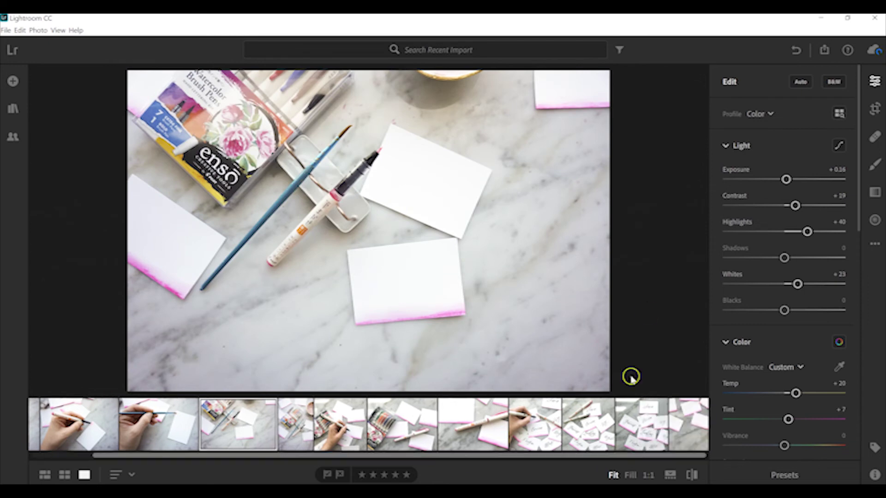
{"action": "key", "text": "Right"}
{"action": "key", "text": "Right"}
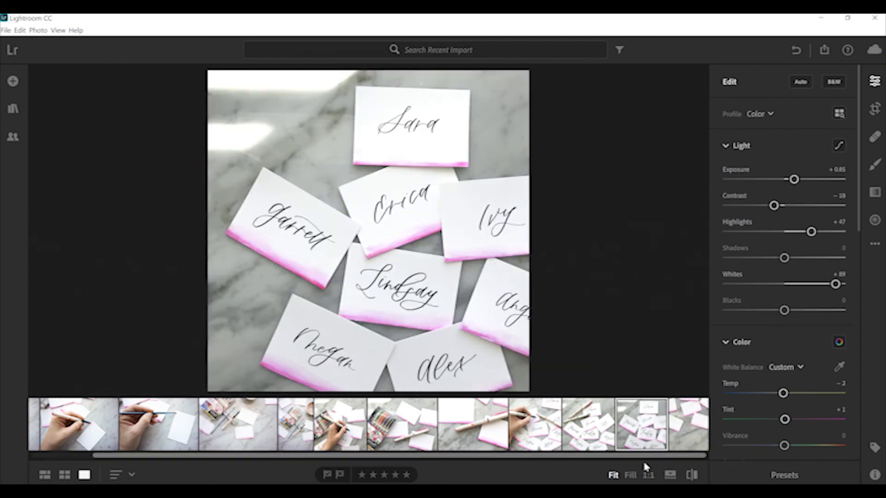
Look over the thumbnails of the whole import to check that the photos look consistent.
{"action": "left_click_drag", "start_coordinate": [630, 459], "coordinate": [569, 470]}
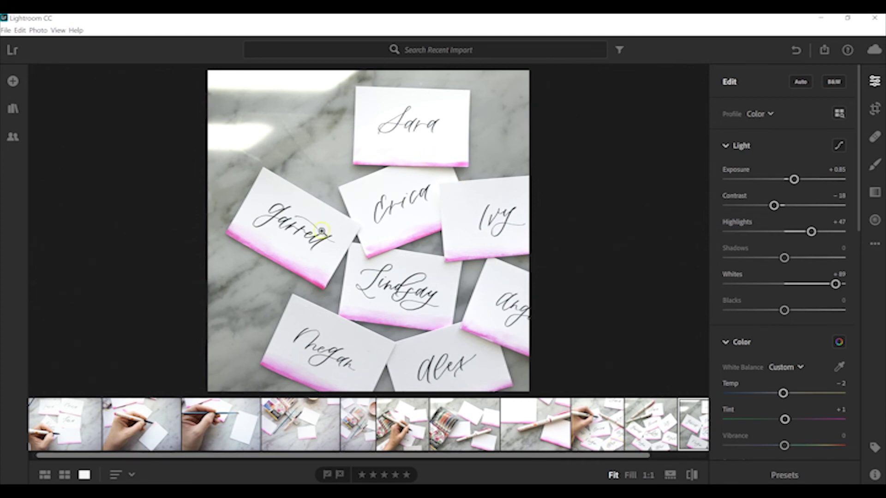
{"action": "scroll", "coordinate": [476, 454], "scroll_direction": "up", "scroll_amount": 1}
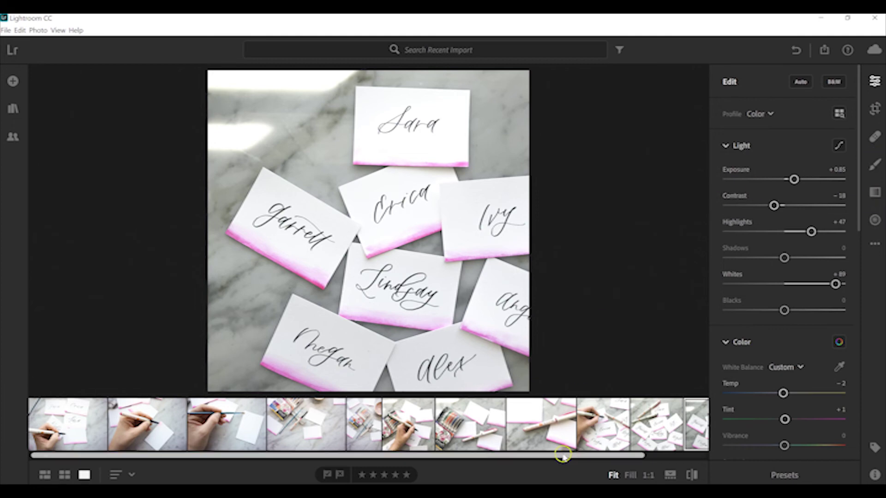
{"action": "scroll", "coordinate": [577, 457], "scroll_direction": "down", "scroll_amount": 2}
{"action": "scroll", "coordinate": [669, 464], "scroll_direction": "up", "scroll_amount": 2}
{"action": "scroll", "coordinate": [490, 459], "scroll_direction": "down", "scroll_amount": 2}
{"action": "scroll", "coordinate": [491, 459], "scroll_direction": "down", "scroll_amount": 1}
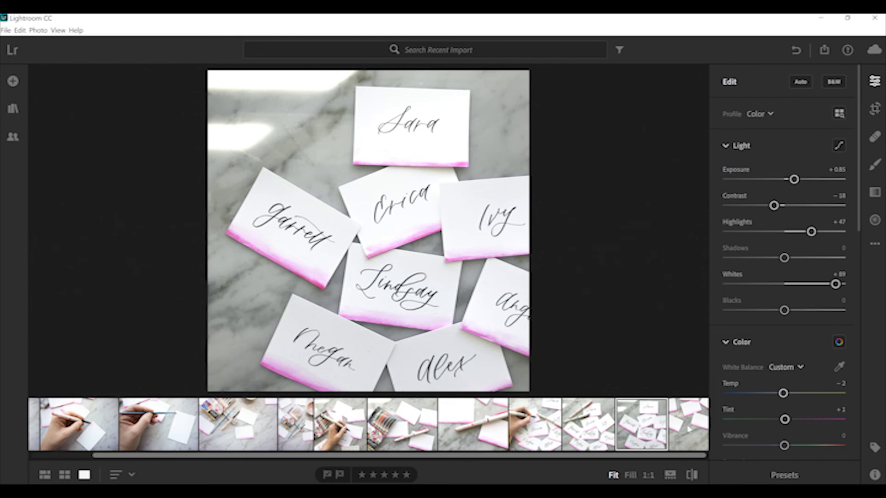
Show the library's photos from January 2018, browsing by date.
{"action": "left_click", "coordinate": [13, 108]}
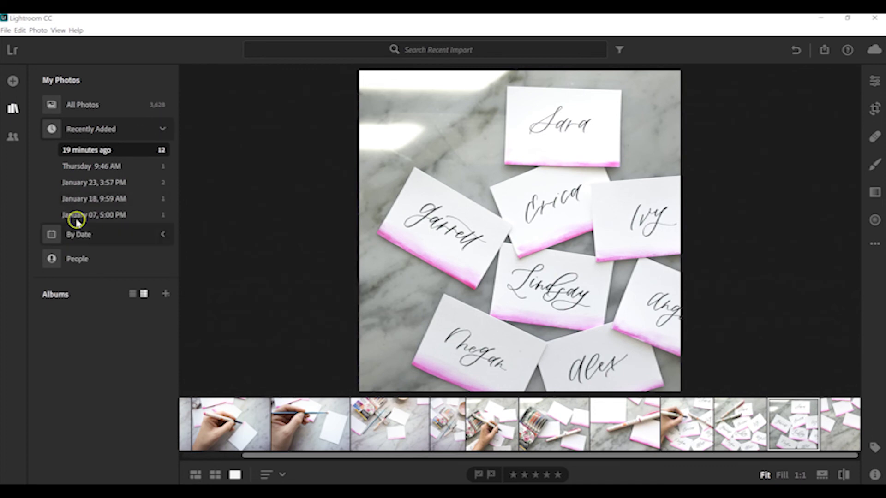
{"action": "left_click", "coordinate": [165, 234]}
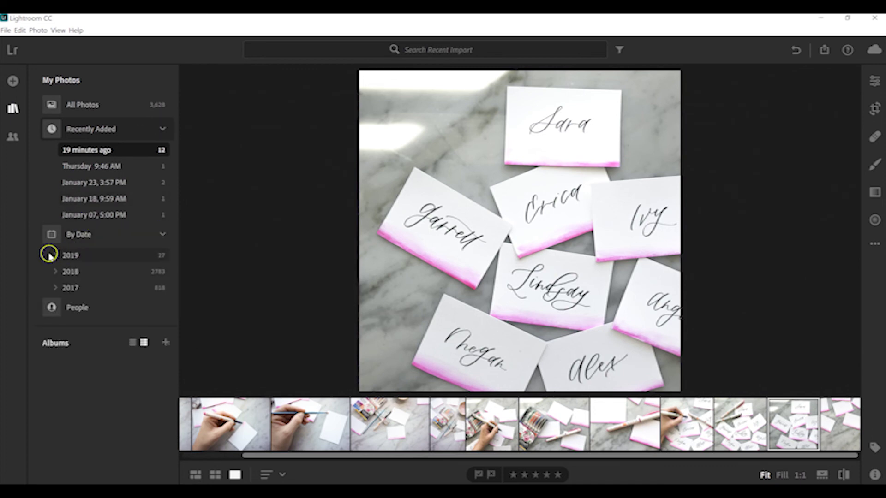
{"action": "left_click", "coordinate": [55, 271]}
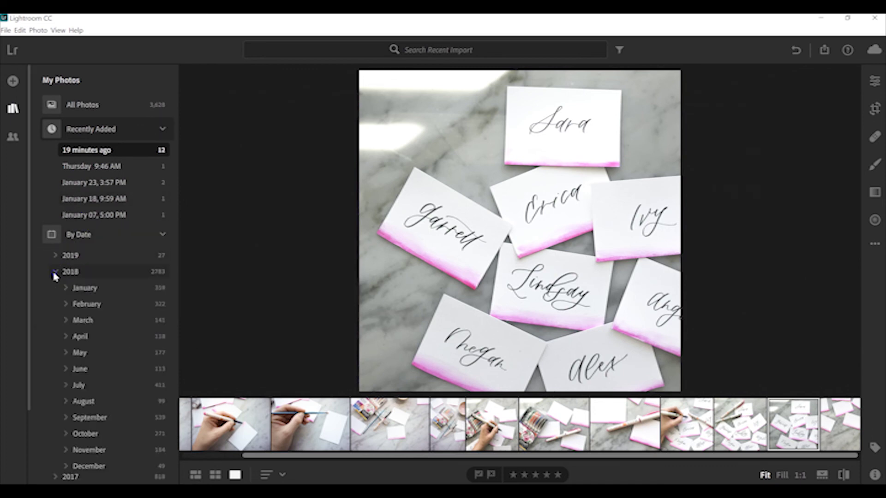
{"action": "left_click", "coordinate": [90, 290]}
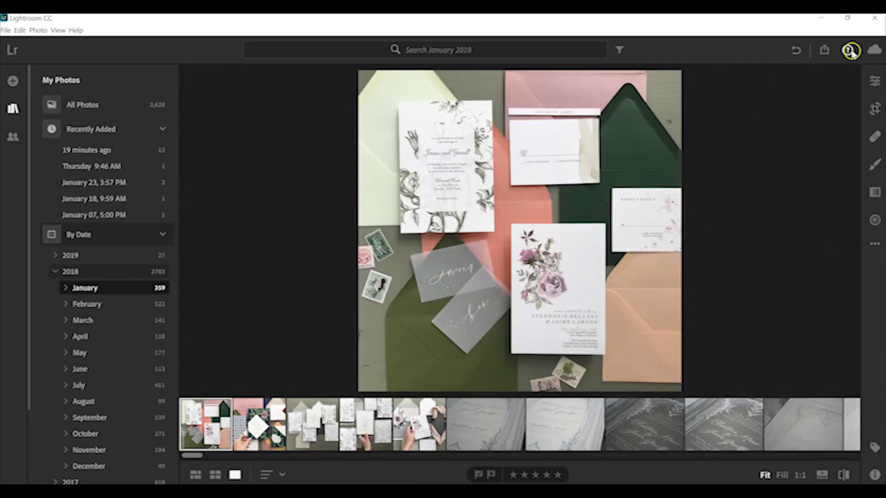
Add the keywords "green", "vellum place cards" and "invitation" to the first January 2018 photo.
{"action": "left_click", "coordinate": [876, 448]}
{"action": "left_click", "coordinate": [756, 107]}
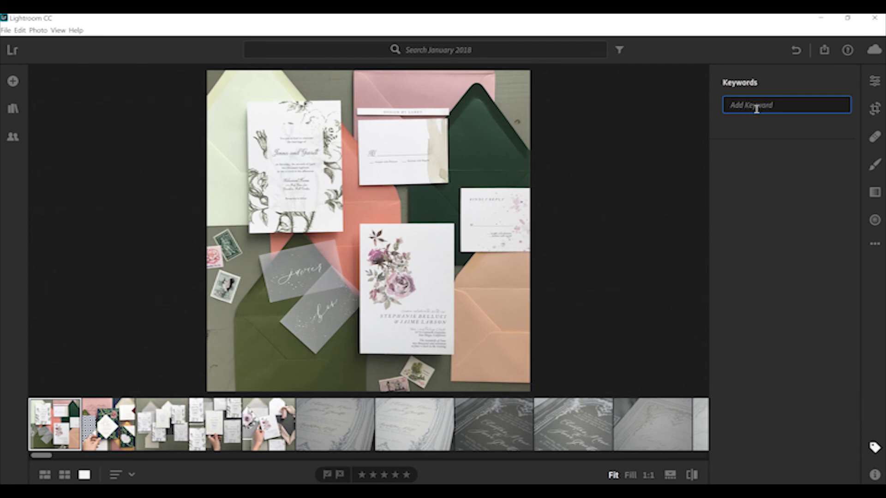
{"action": "type", "text": "green"}
{"action": "key", "text": "Return"}
{"action": "type", "text": "vellum place cards"}
{"action": "key", "text": "Return"}
{"action": "type", "text": "in"}
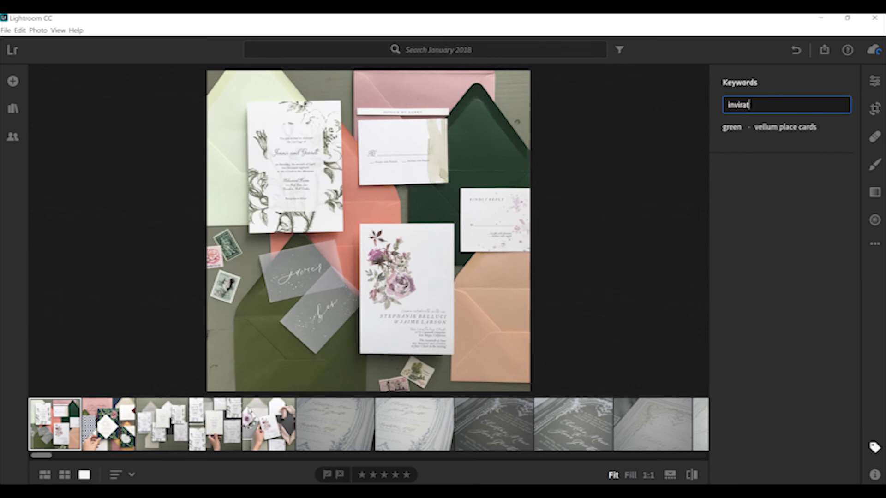
{"action": "key", "text": "Return"}
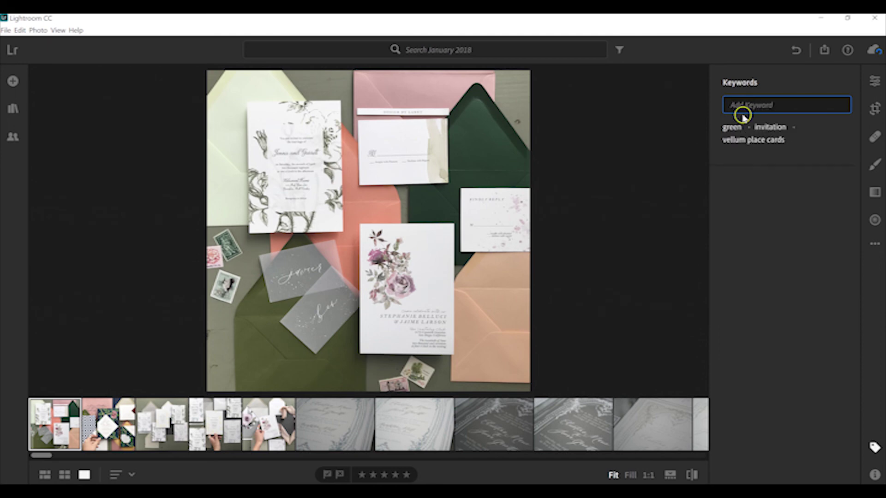
Search all photos in the library for "vellum place cards".
{"action": "left_click", "coordinate": [423, 49]}
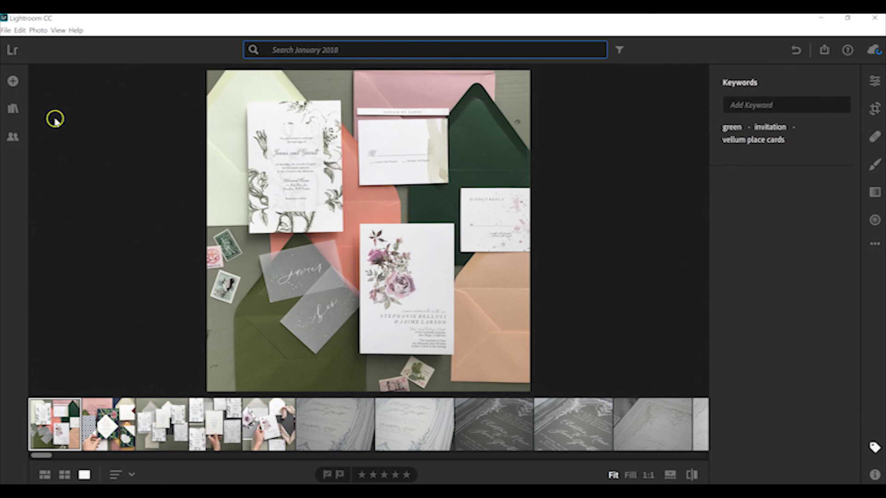
{"action": "left_click", "coordinate": [12, 109]}
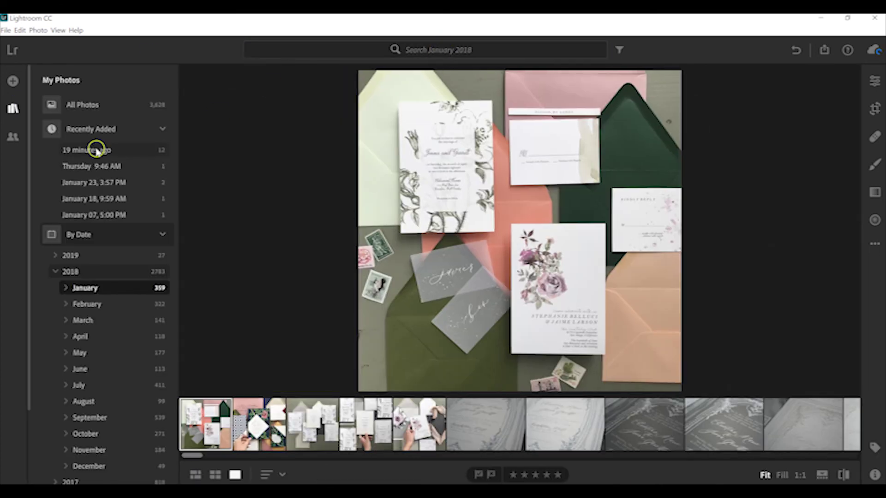
{"action": "left_click", "coordinate": [83, 105]}
{"action": "left_click", "coordinate": [483, 49]}
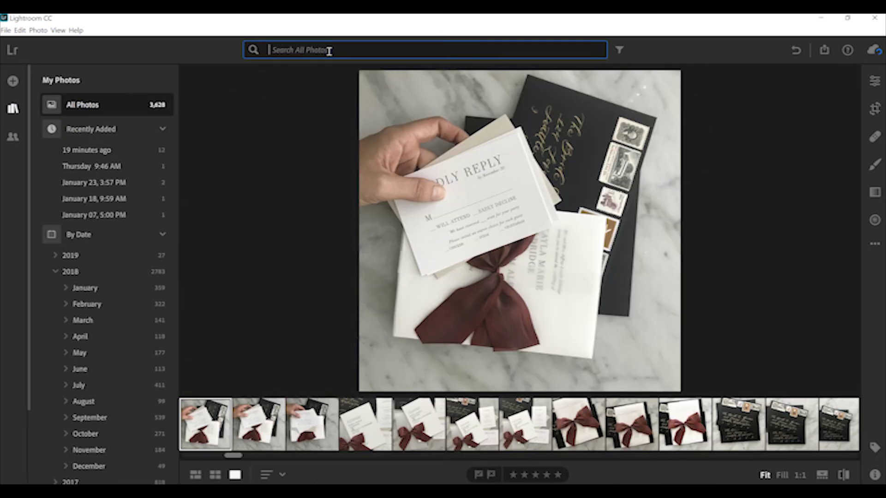
{"action": "type", "text": "vellum place cards"}
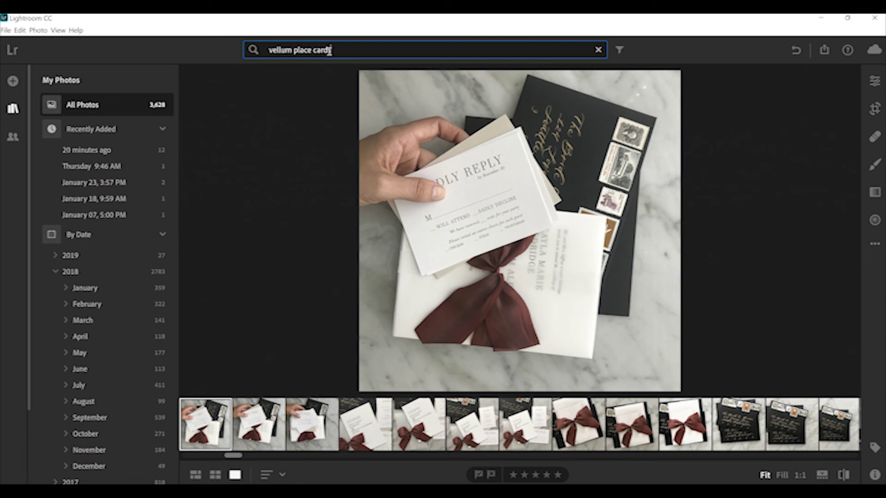
{"action": "key", "text": "Return"}
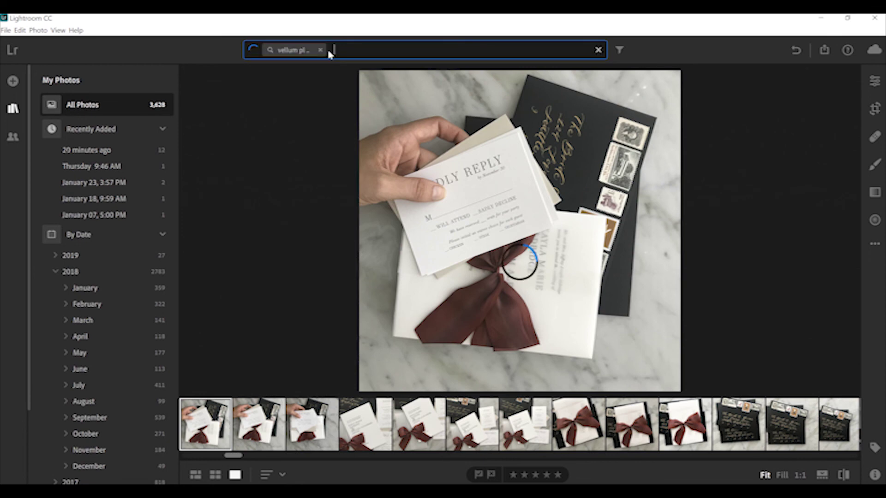
{"action": "left_click", "coordinate": [339, 210]}
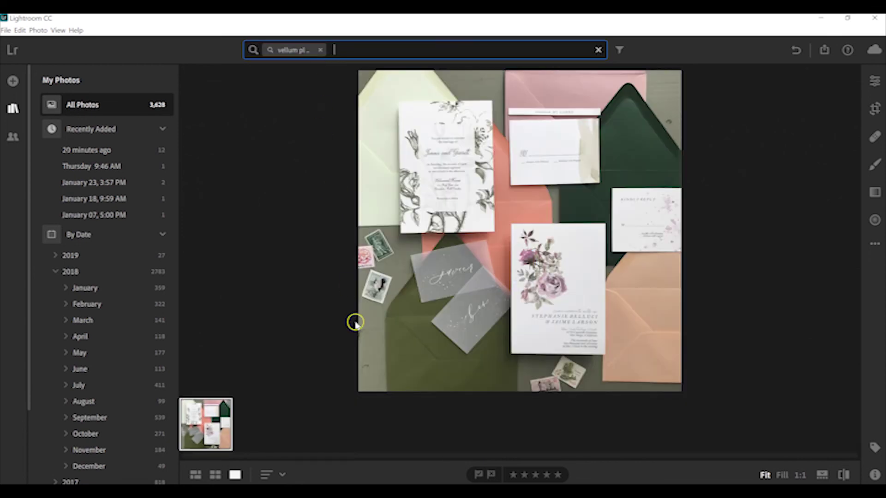
Replace the search with the keyword "vellum wrap" and look through the matching photos.
{"action": "left_click", "coordinate": [319, 51]}
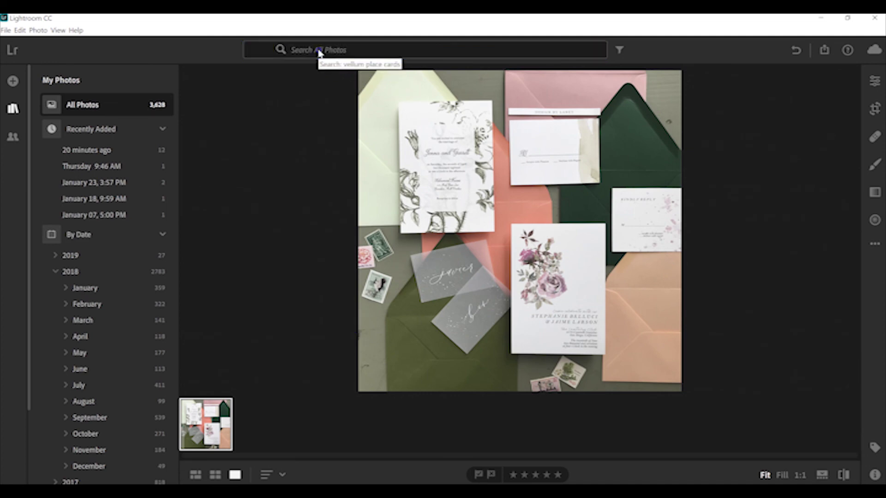
{"action": "type", "text": "vellum"}
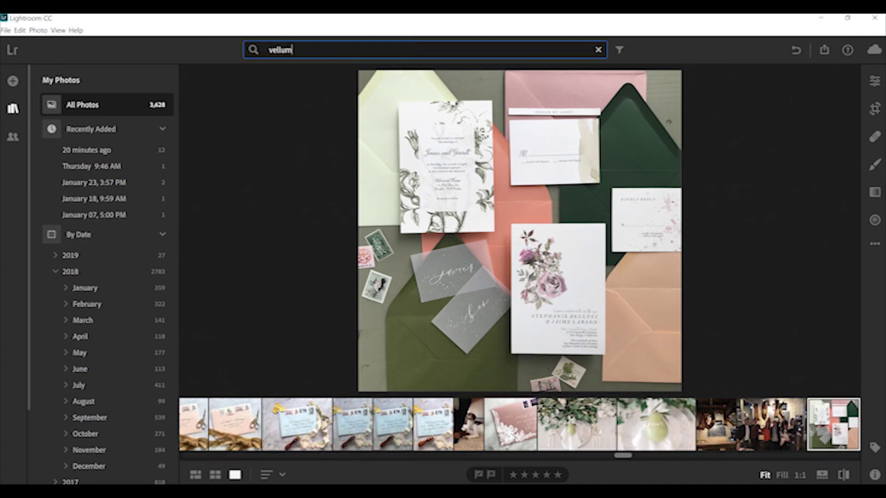
{"action": "left_click", "coordinate": [317, 82]}
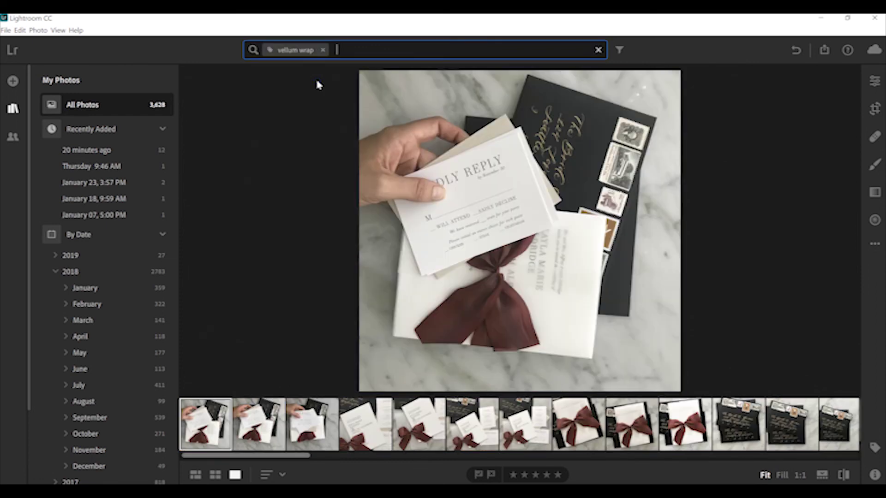
{"action": "left_click", "coordinate": [574, 479]}
{"action": "scroll", "coordinate": [560, 450], "scroll_direction": "down", "scroll_amount": 5}
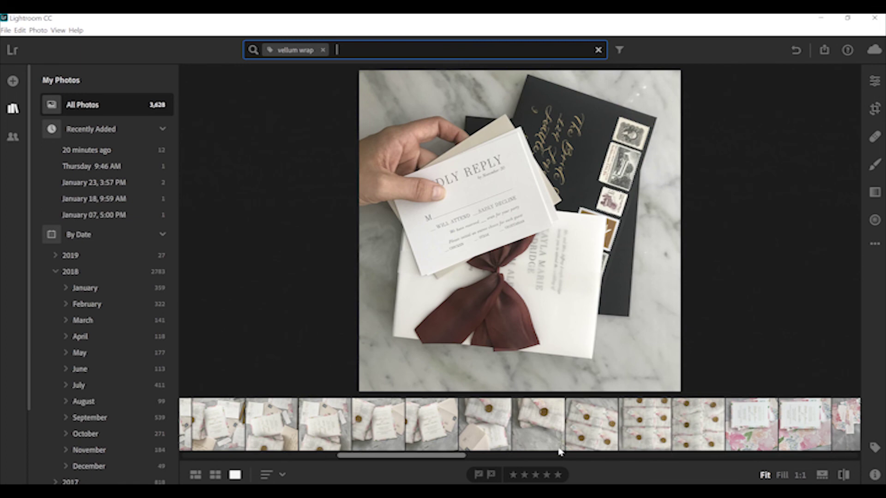
{"action": "scroll", "coordinate": [560, 450], "scroll_direction": "down", "scroll_amount": 10}
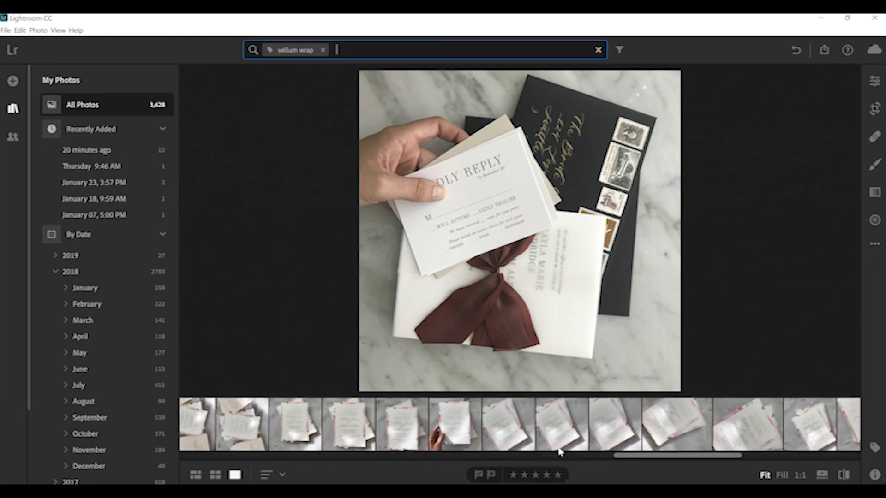
{"action": "scroll", "coordinate": [559, 450], "scroll_direction": "up", "scroll_amount": 15}
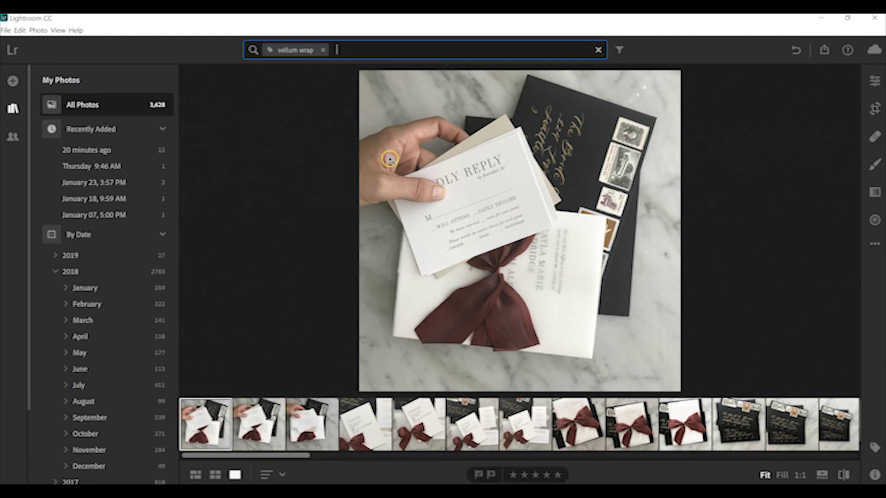
Replace the keyword search with "pink" and look through the matching photos.
{"action": "left_click", "coordinate": [323, 50]}
{"action": "type", "text": "oink"}
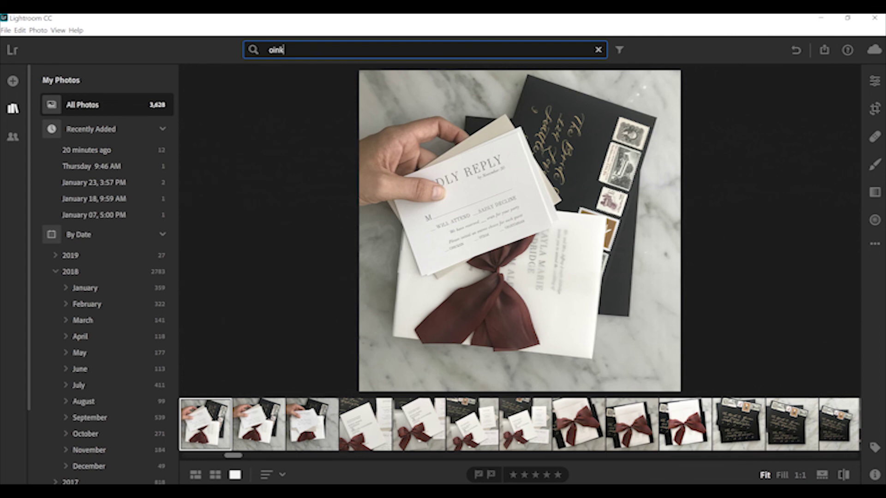
{"action": "key", "text": "BackSpace"}
{"action": "type", "text": "pink"}
{"action": "key", "text": "Return"}
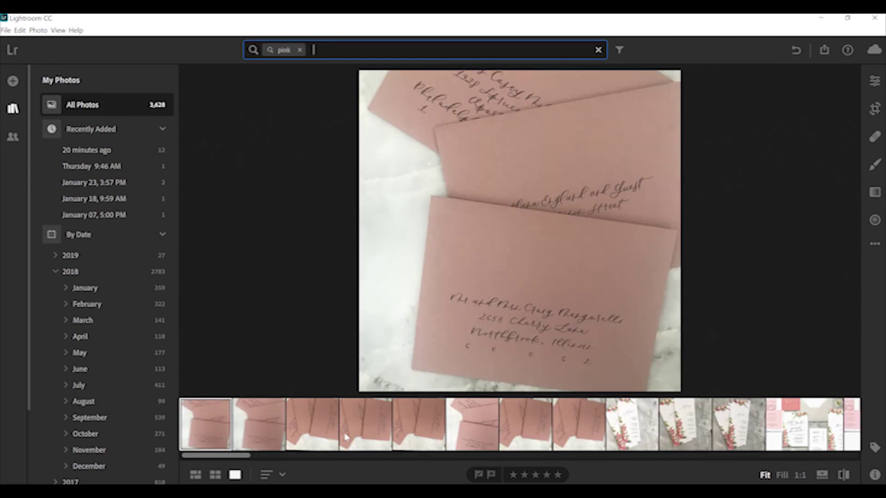
{"action": "scroll", "coordinate": [346, 438], "scroll_direction": "down", "scroll_amount": 10}
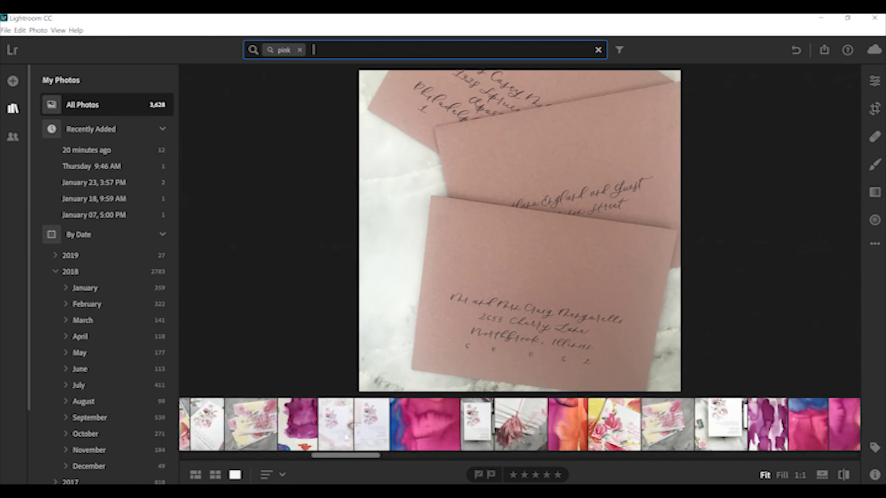
{"action": "scroll", "coordinate": [346, 437], "scroll_direction": "down", "scroll_amount": 10}
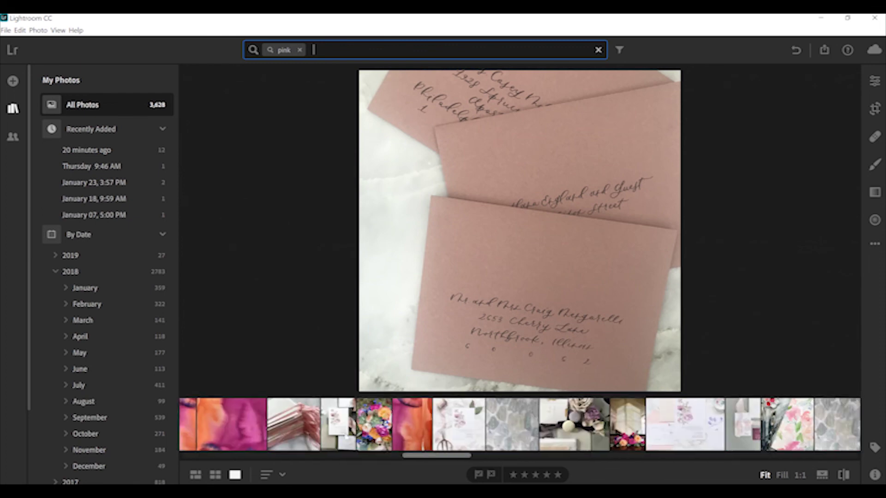
{"action": "scroll", "coordinate": [346, 437], "scroll_direction": "down", "scroll_amount": 8}
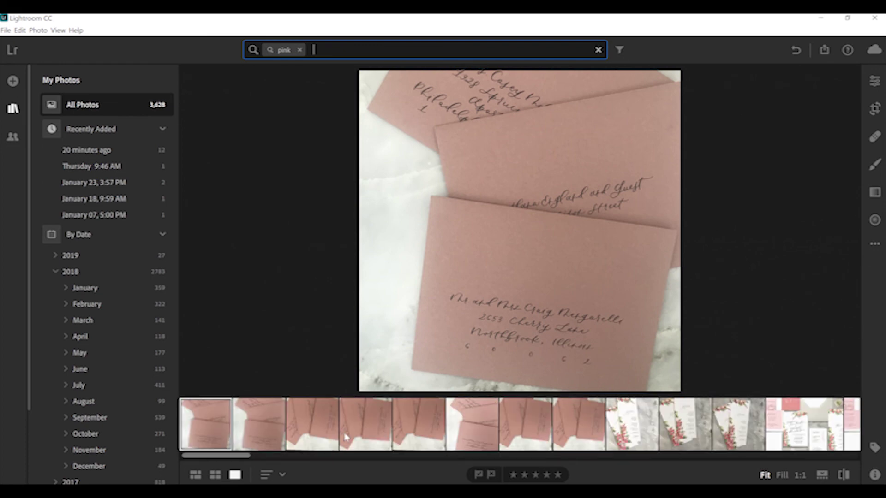
Collapse the 2018 date group and show the most recently added import of photos.
{"action": "left_click", "coordinate": [58, 272]}
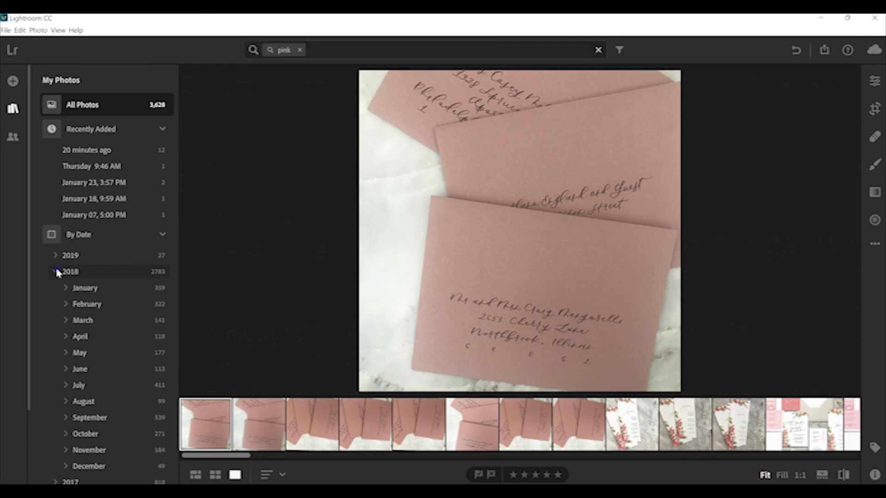
{"action": "left_click", "coordinate": [58, 273]}
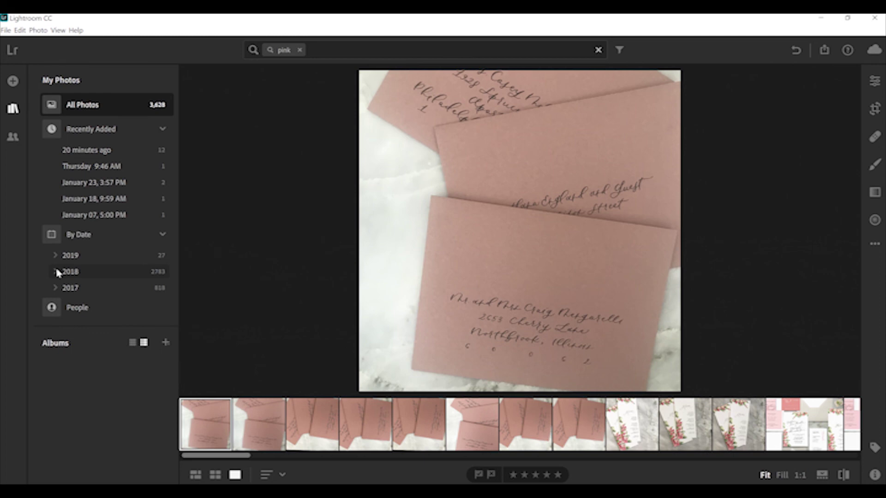
{"action": "left_click", "coordinate": [87, 150]}
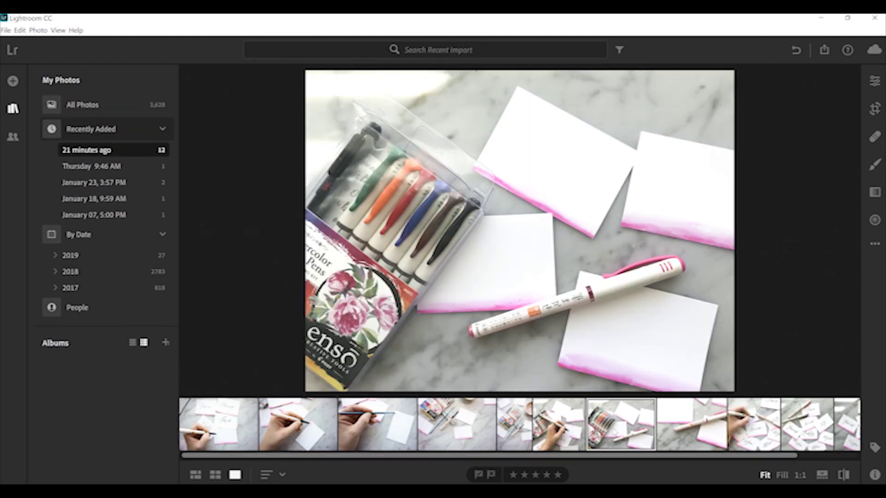